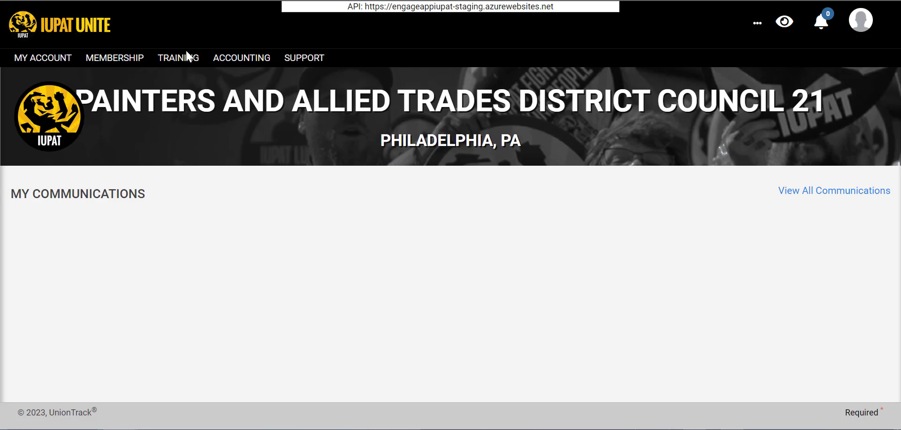
Go to Membership > Roster to list the union's members.
click(117, 59)
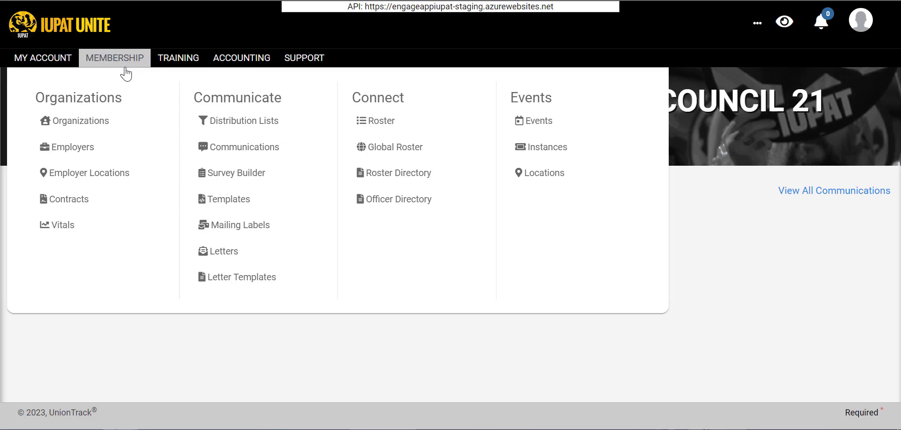
click(363, 120)
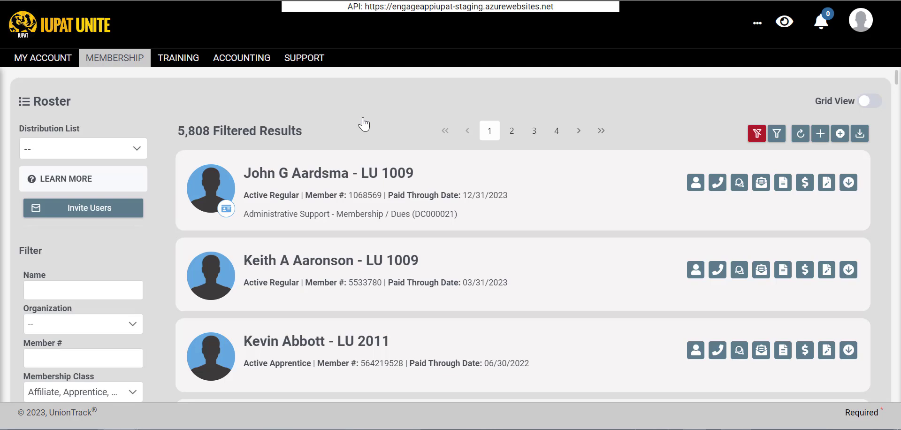
Start a new roster entry with the Add (+) button above the member list.
click(814, 139)
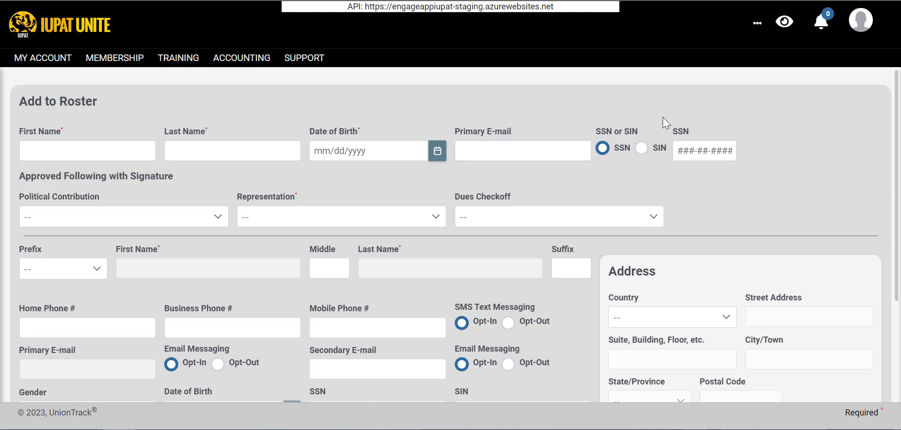
Enter the new person's first and last name, birth date 02/24/2000 and primary e-mail address.
click(73, 146)
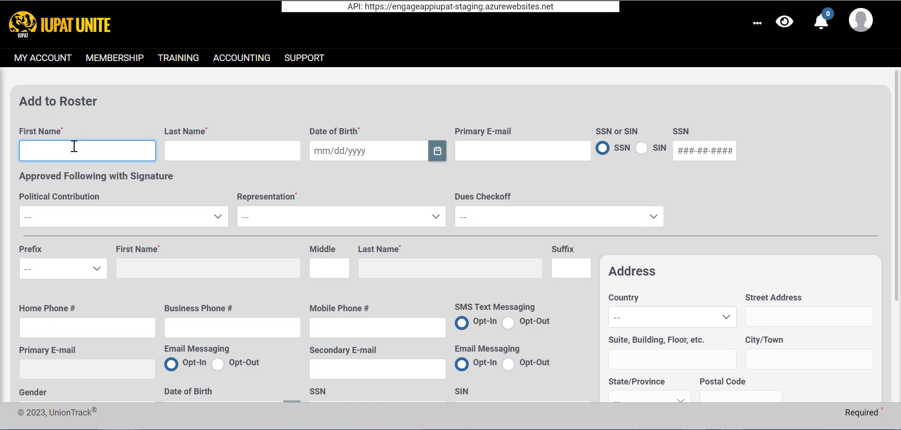
key(Tab)
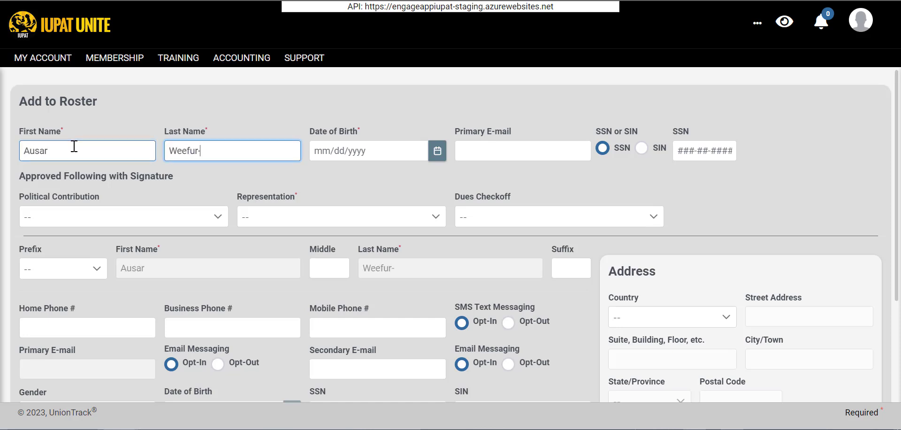
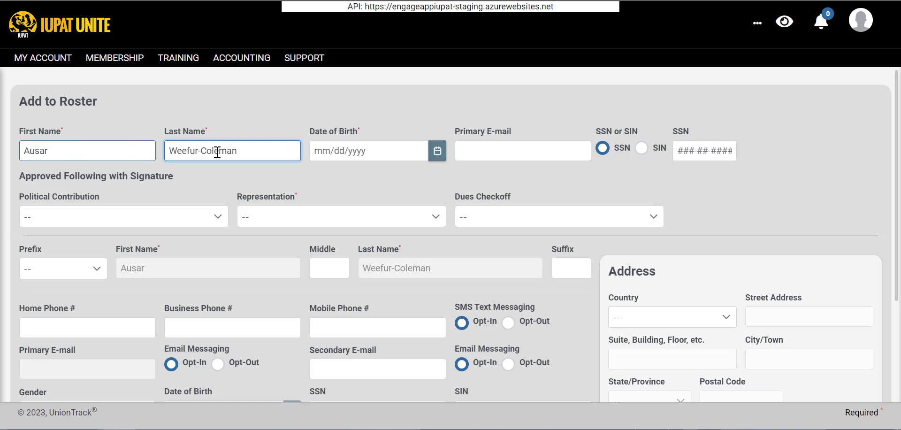
click(360, 149)
text(02)
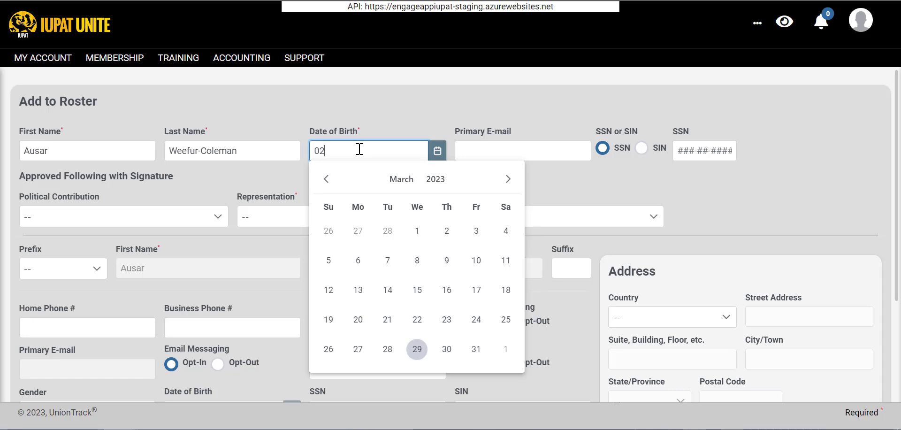
text(/24/2000)
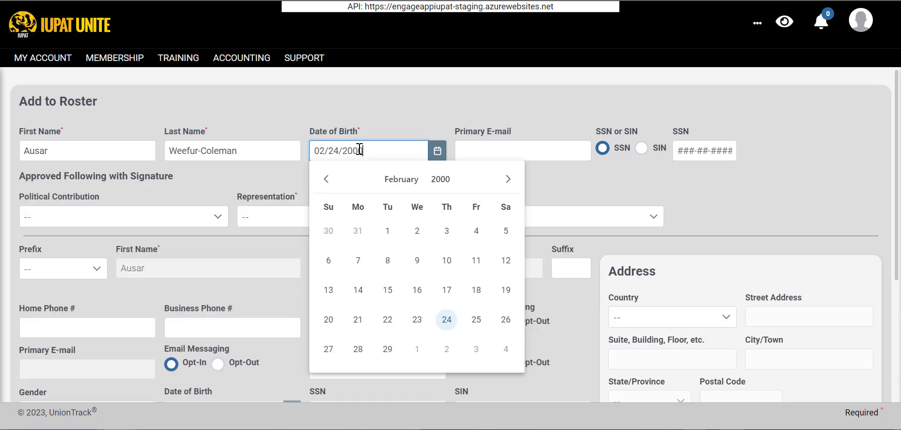
click(431, 117)
click(524, 151)
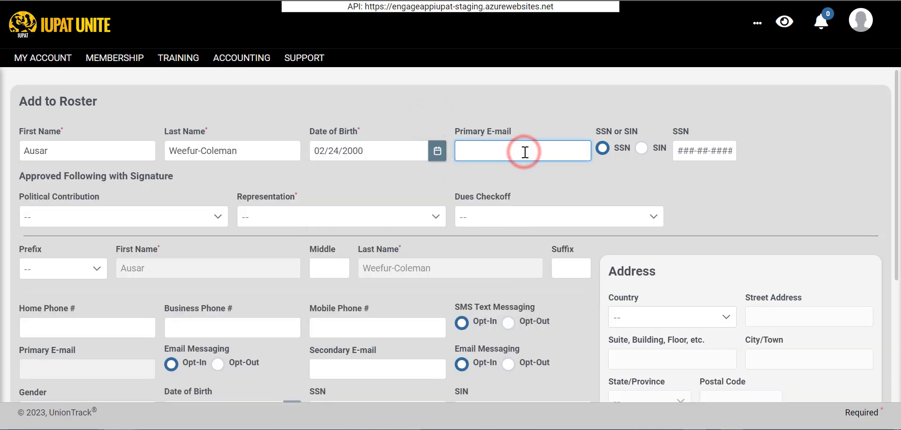
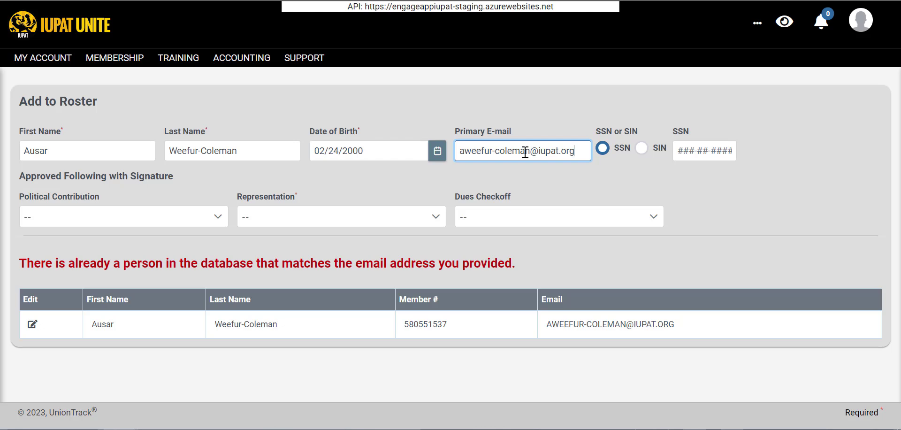
key(ctrl+a)
key(BackSpace)
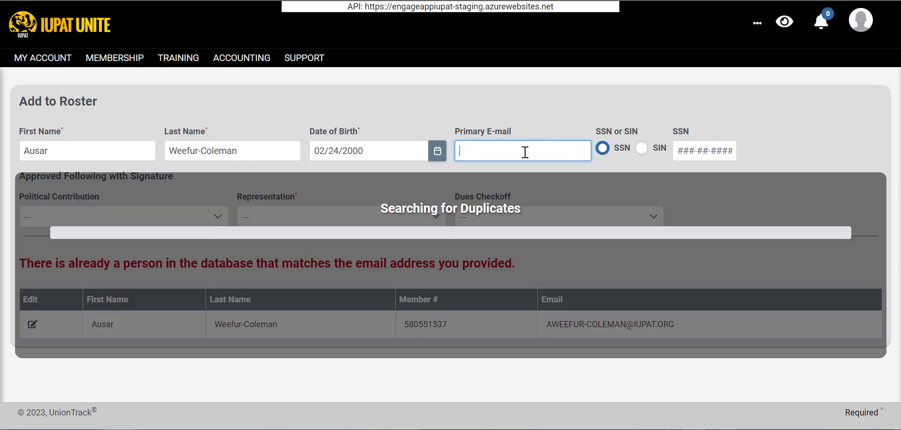
click(344, 153)
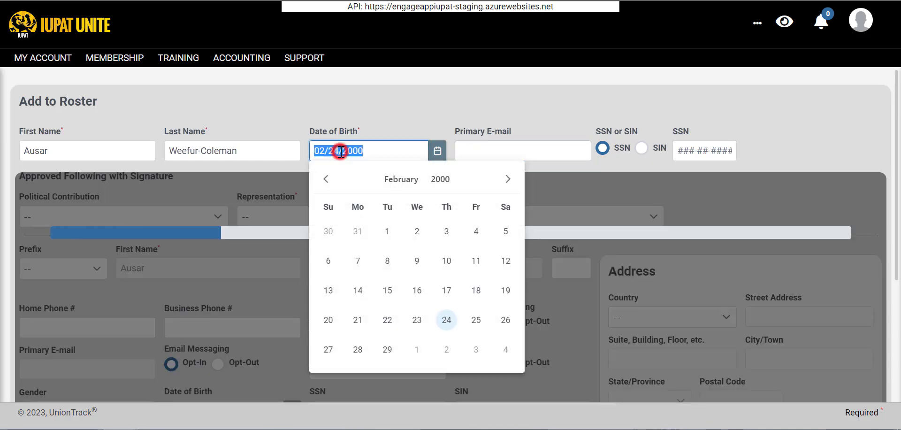
key(Right)
key(Right)
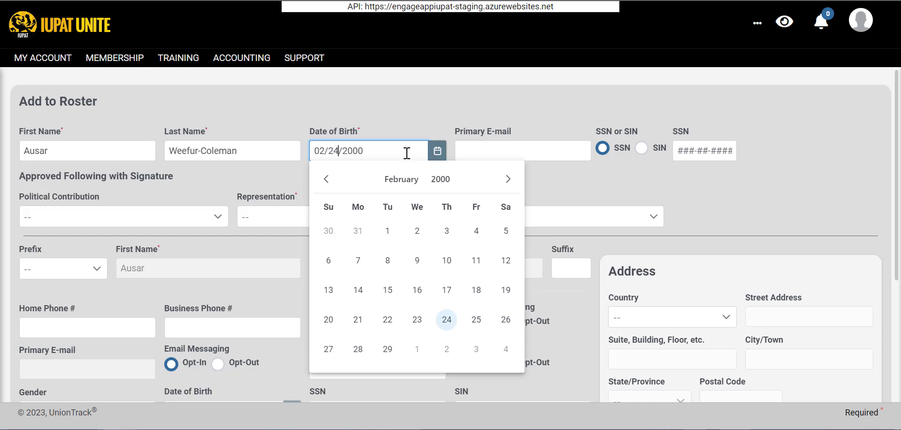
key(BackSpace)
text(3)
click(401, 132)
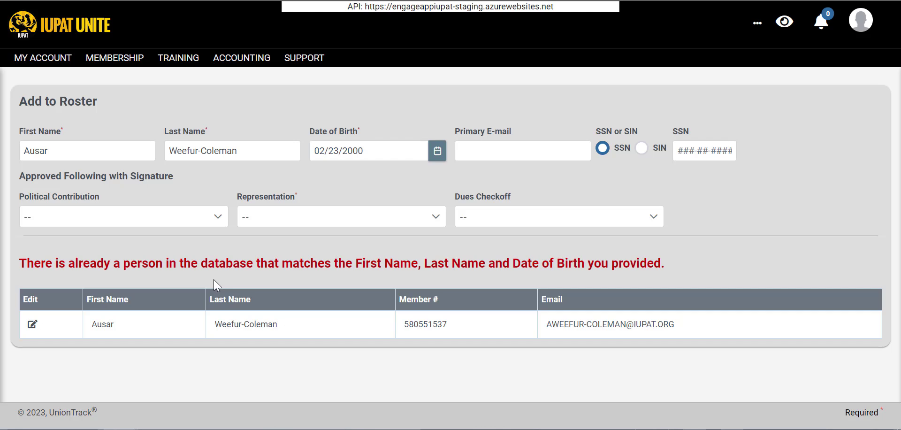
Review the matching existing person's Contact and Membership tabs, then return to the add form.
click(34, 329)
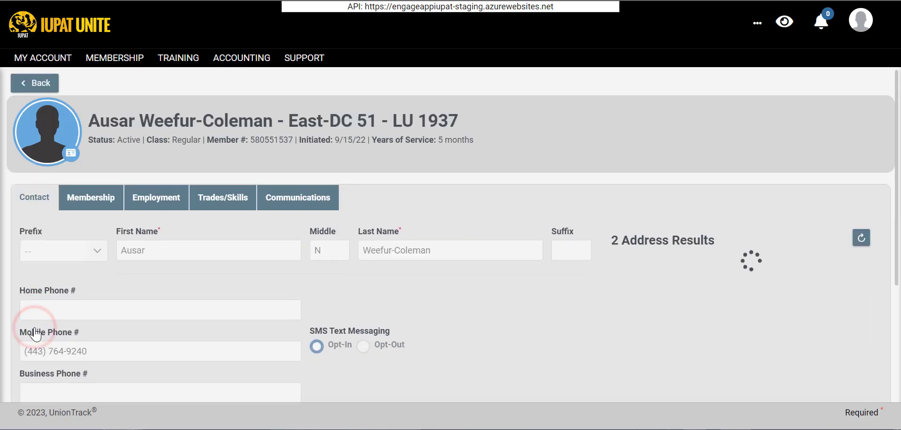
click(91, 206)
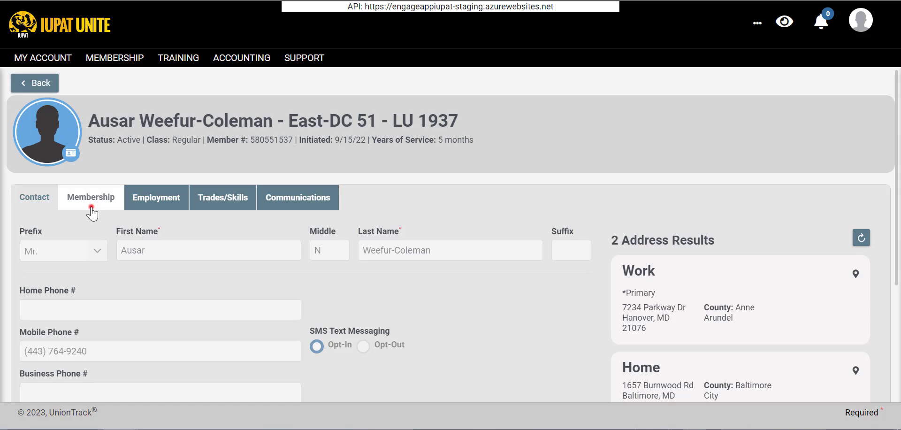
click(28, 197)
scroll(172, 239, down, 2)
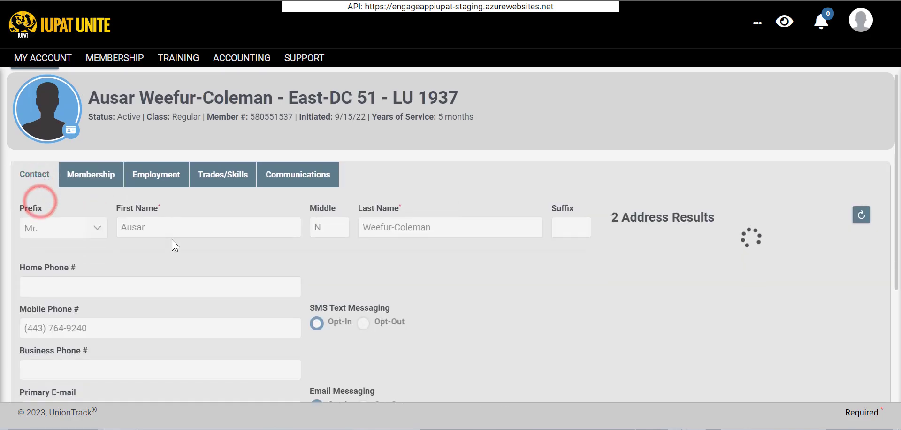
click(79, 124)
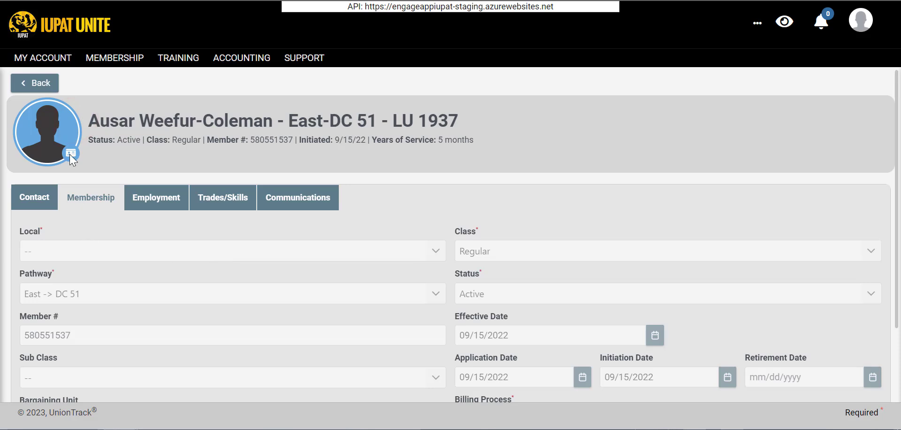
click(41, 85)
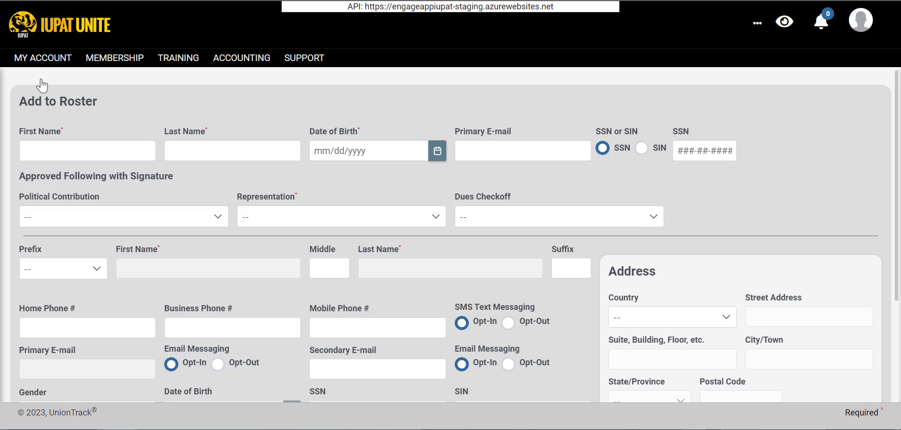
Enter the name Tutorial Video, correcting the mistyped first name and stray last-name characters.
click(81, 150)
text(T)
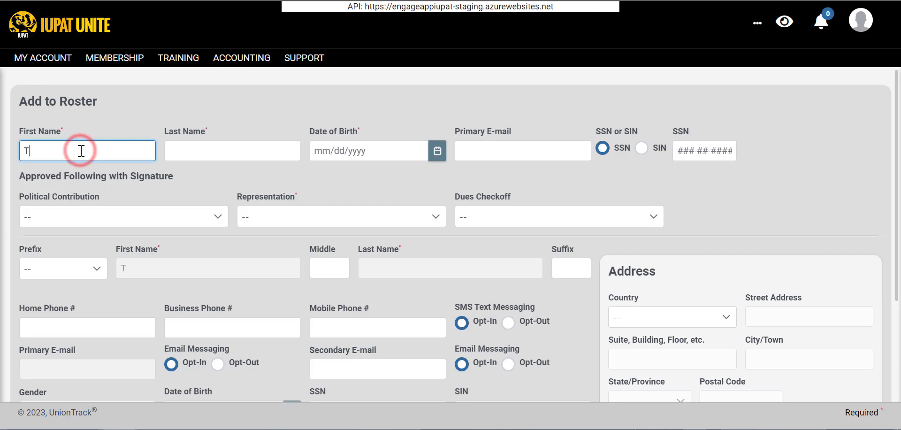
text(ester)
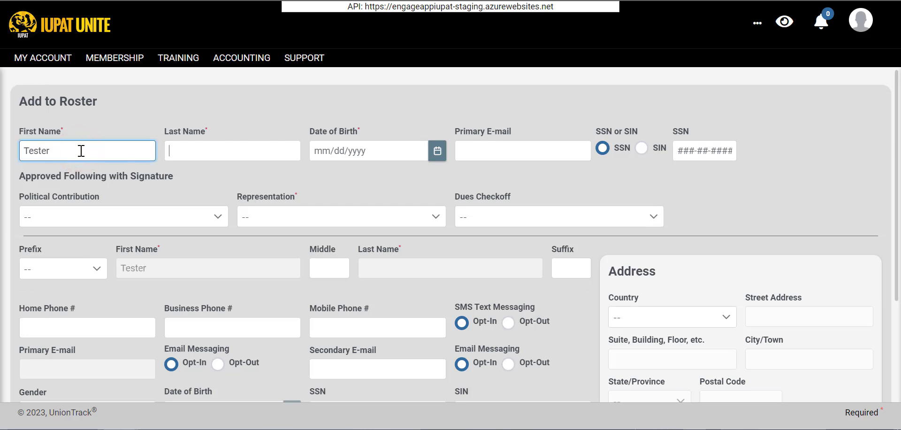
key(Tab)
click(97, 150)
key(ctrl+a)
text(Tutorial)
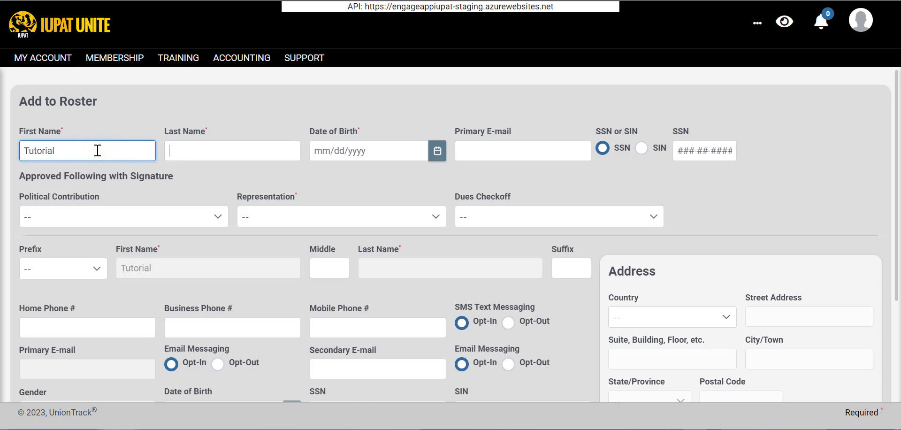
key(Tab)
text(q)
key(BackSpace)
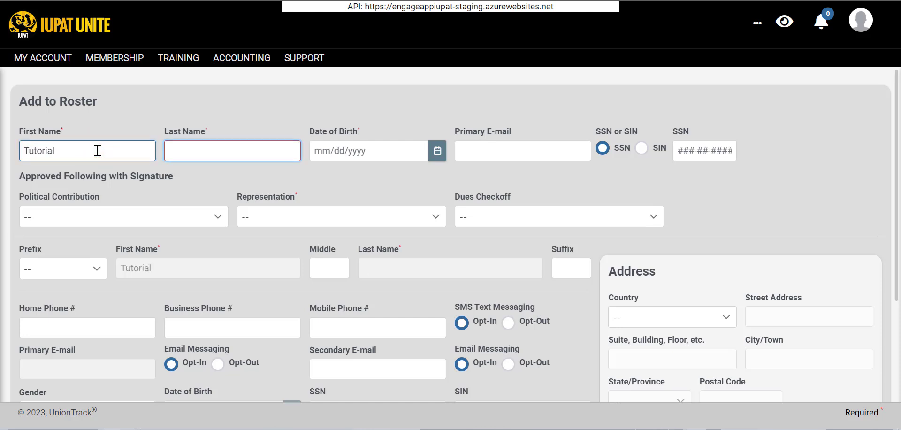
text(q)
key(BackSpace)
text(Video)
Set the birth date to 01/01/2000 and enter the member's primary e-mail address.
click(319, 153)
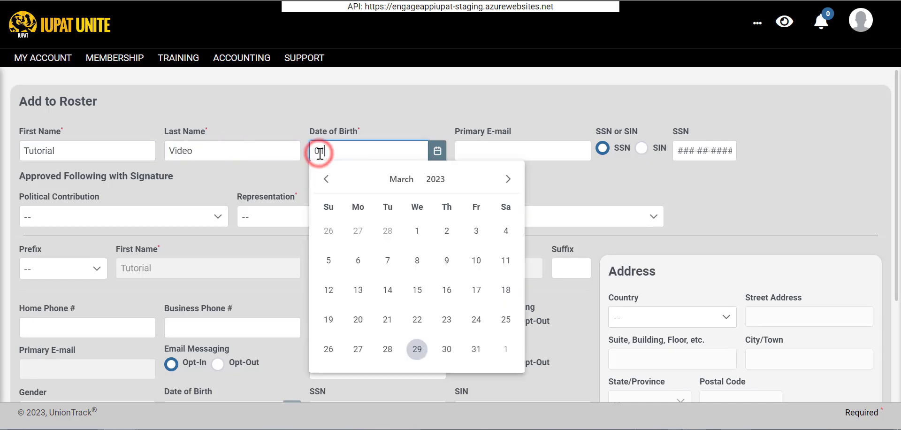
text(01/01/2000)
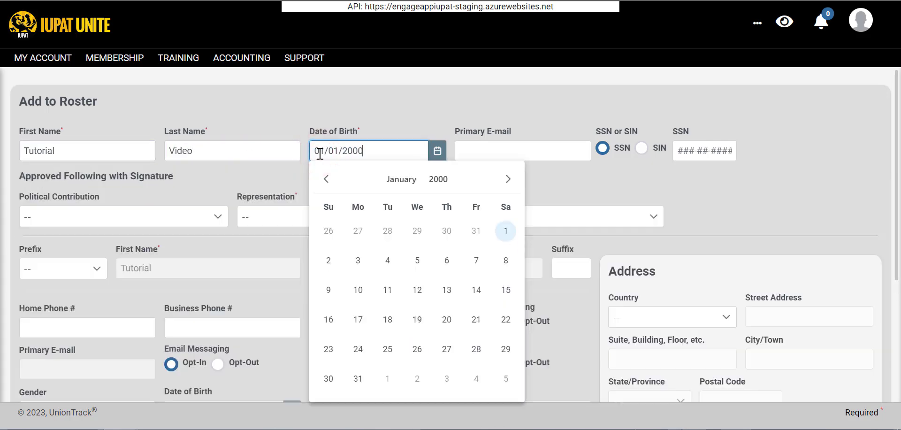
click(471, 145)
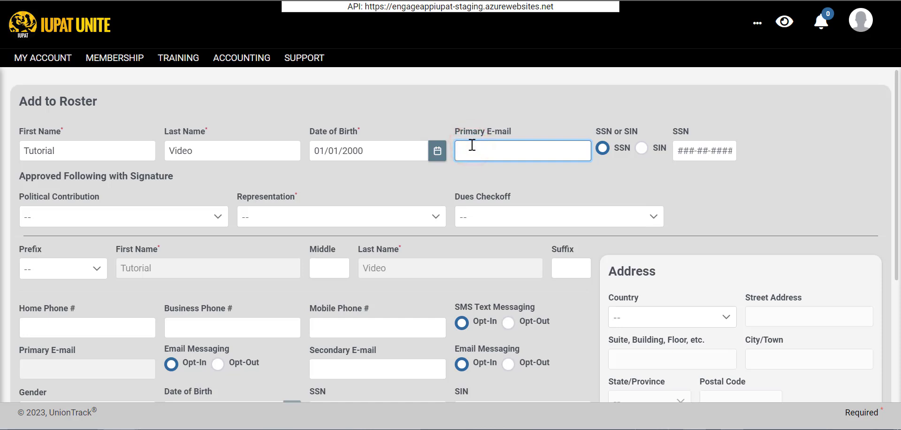
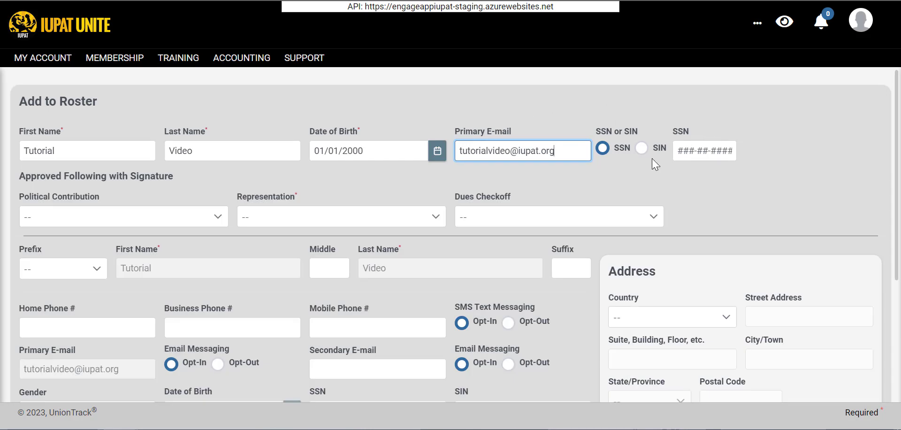
click(95, 217)
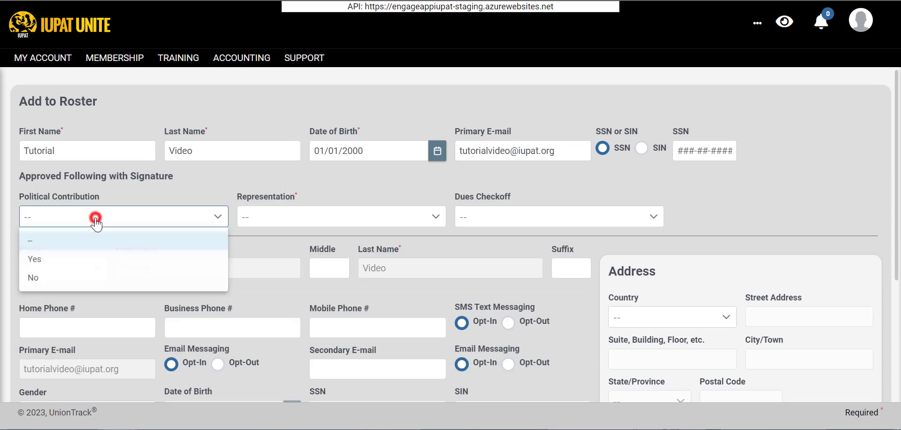
Set Political Contribution, Representation and Dues Checkoff all to Yes.
click(42, 260)
click(297, 223)
click(279, 259)
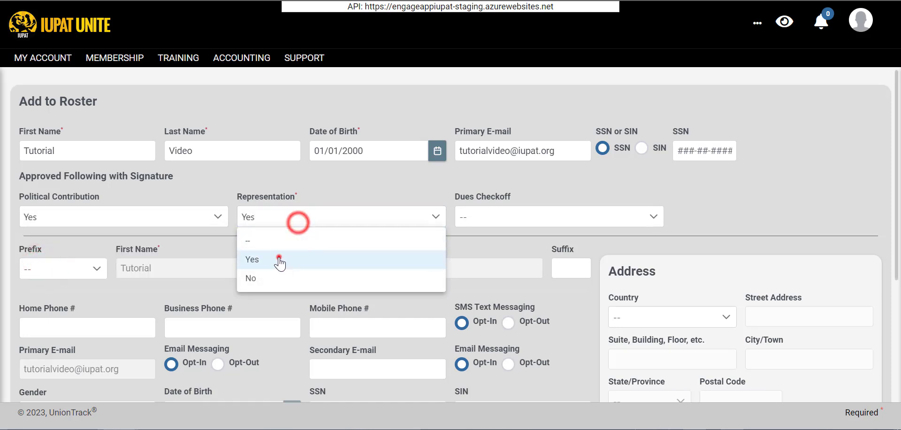
click(512, 215)
click(518, 259)
Enter the member's mobile phone number and opt them out of SMS texts.
scroll(320, 248, down, 3)
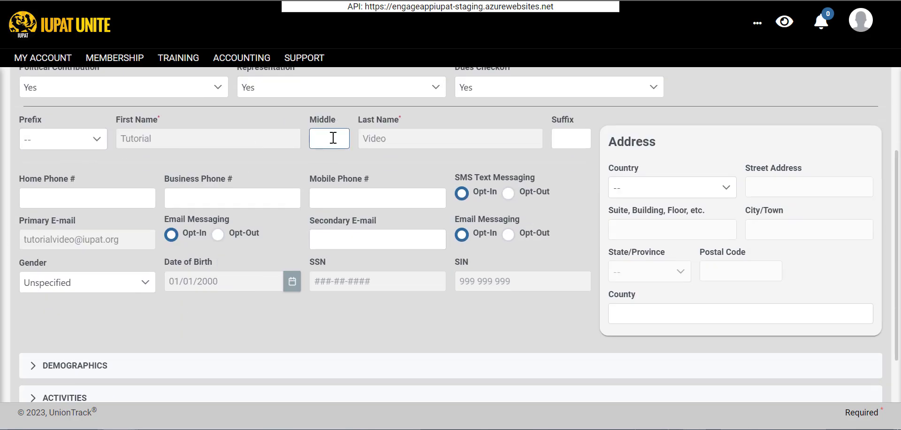
click(80, 207)
click(61, 198)
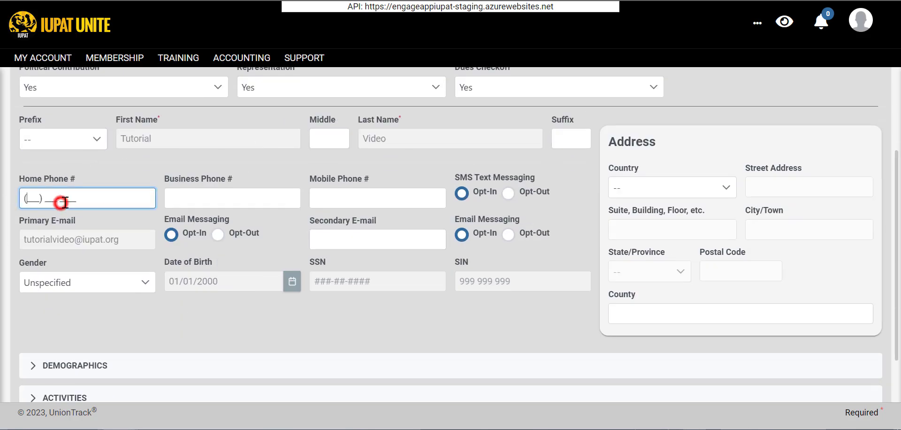
click(333, 205)
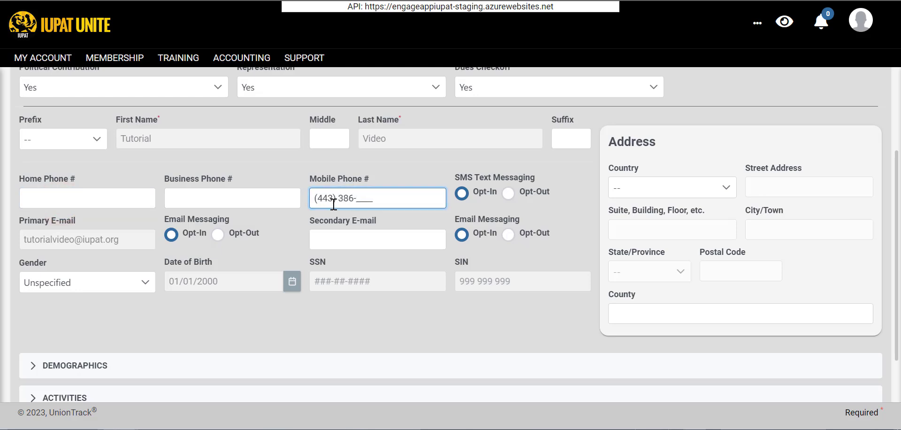
click(504, 196)
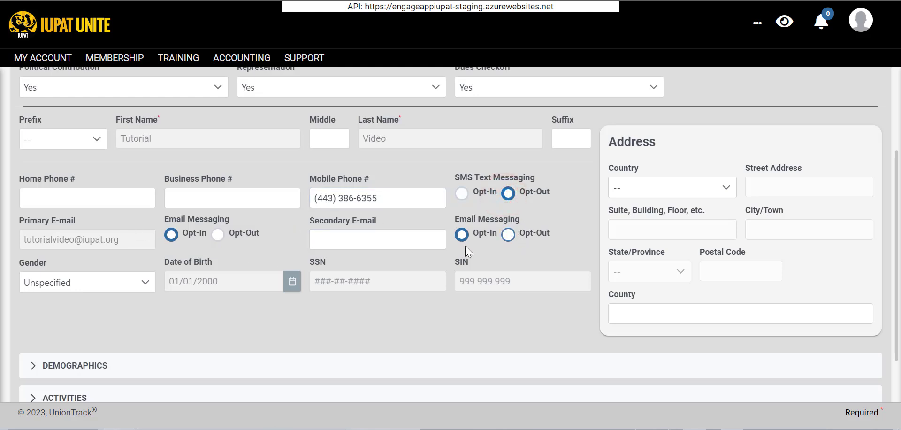
Set the address country to United States and fill the street address from the suggestion.
click(78, 288)
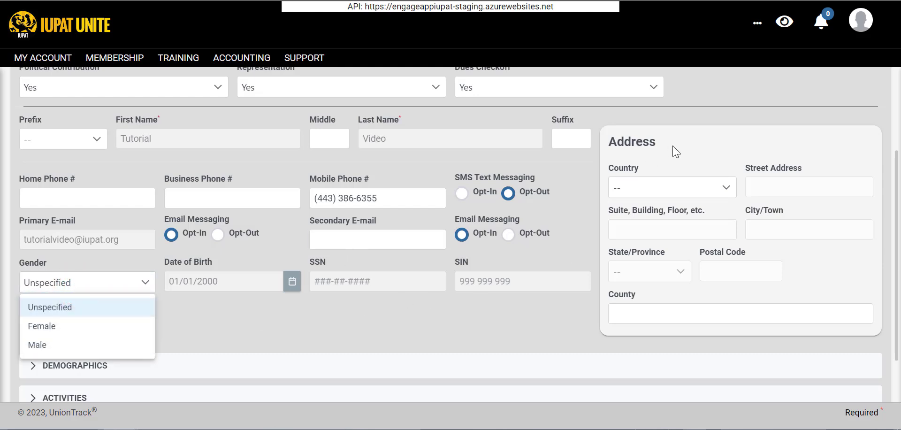
click(651, 187)
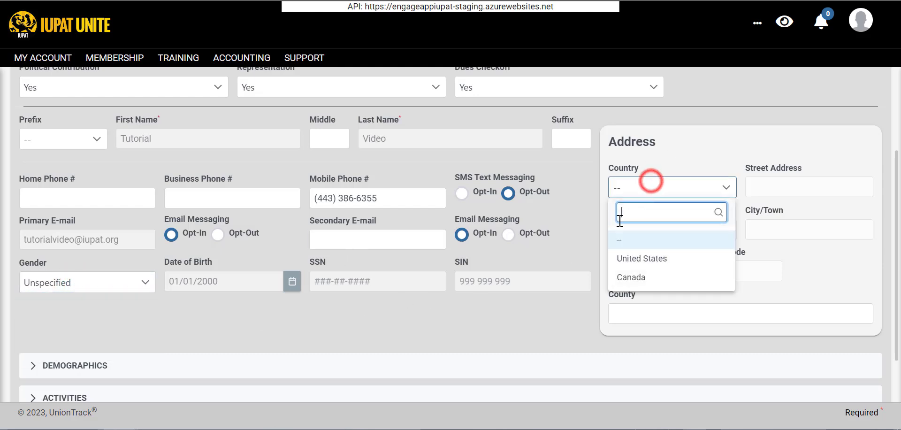
click(619, 259)
click(773, 178)
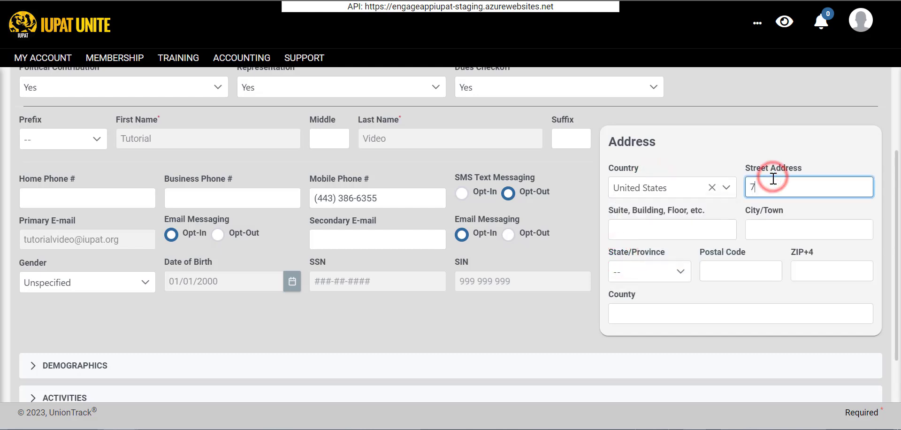
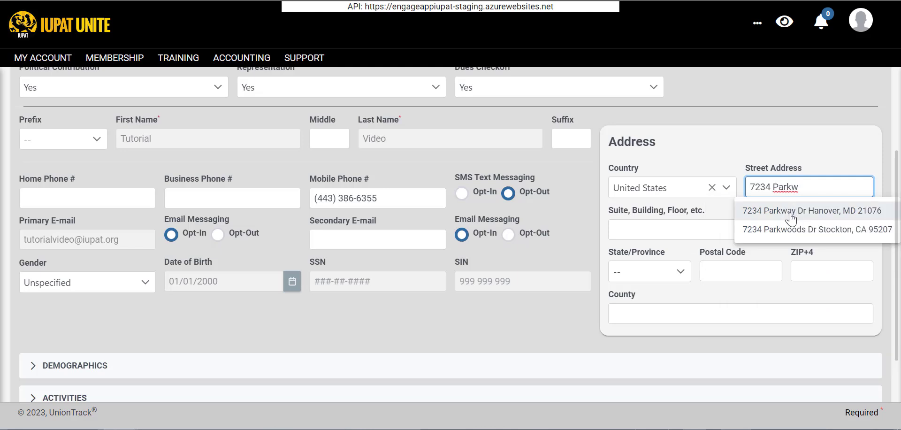
click(788, 211)
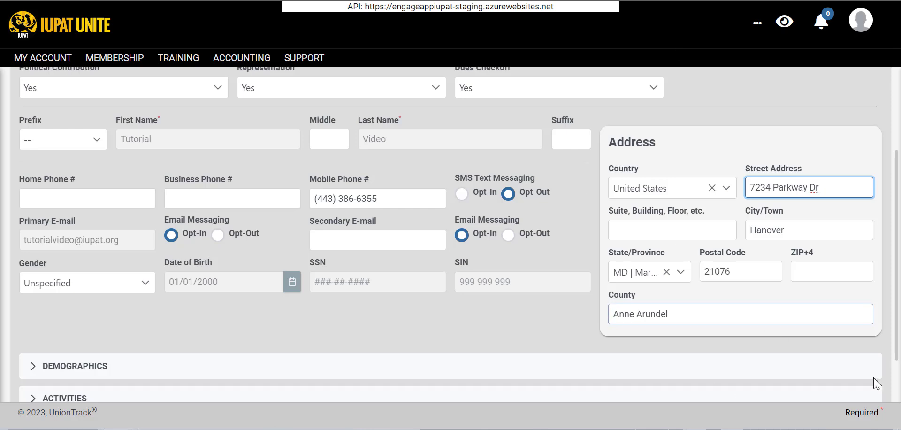
scroll(219, 197, down, 2)
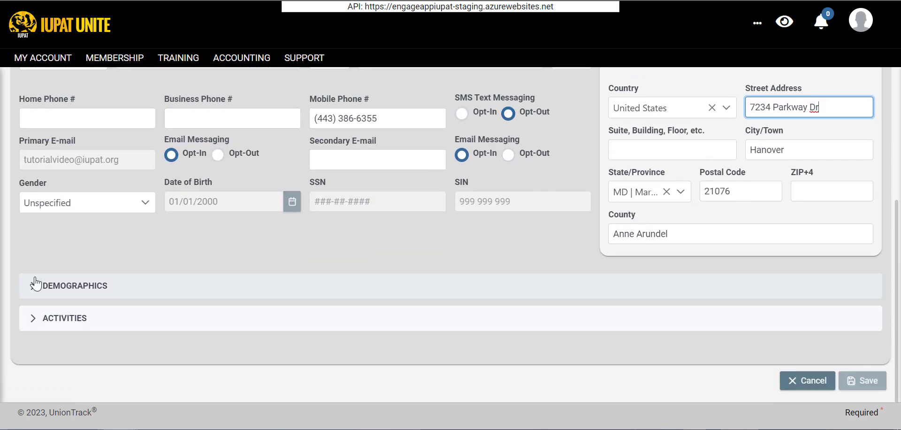
Expand Demographics and set the primary trade to Painter - Bridge.
click(35, 281)
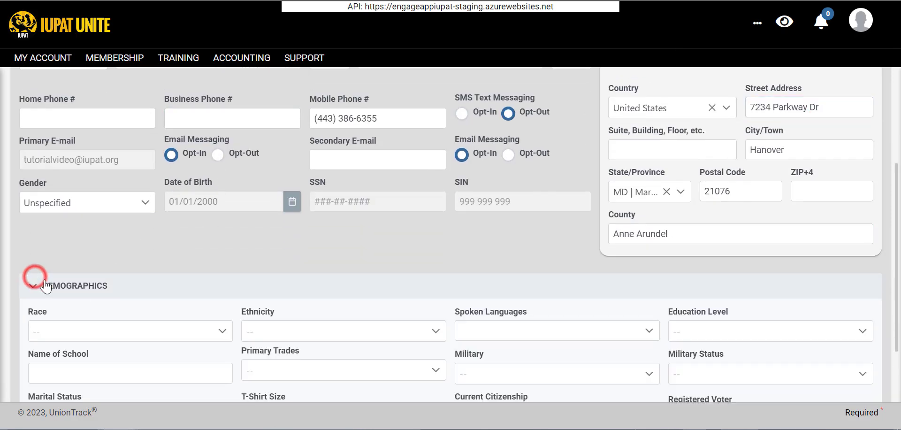
scroll(109, 237, down, 3)
click(110, 234)
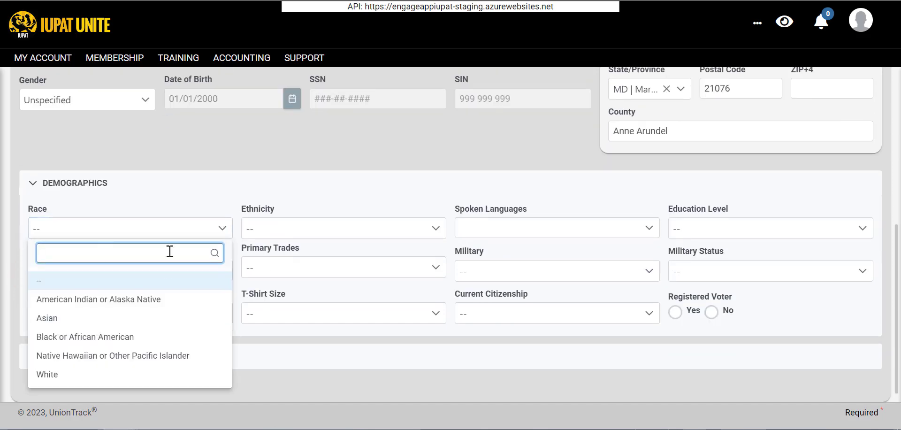
click(252, 223)
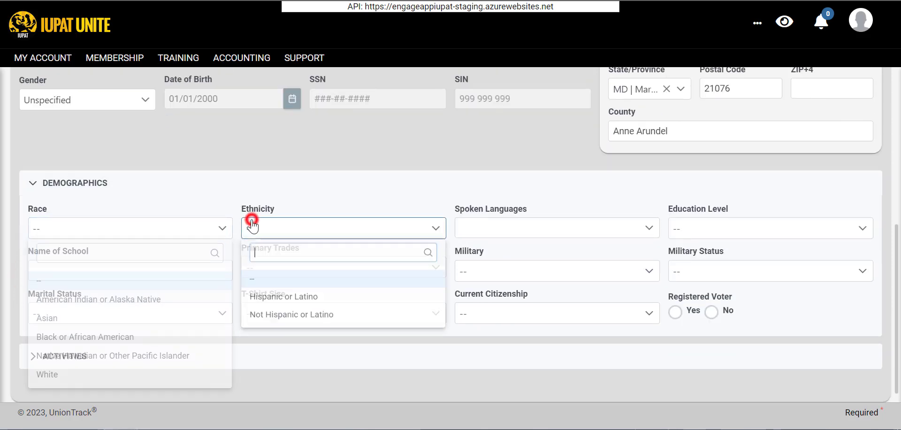
click(482, 233)
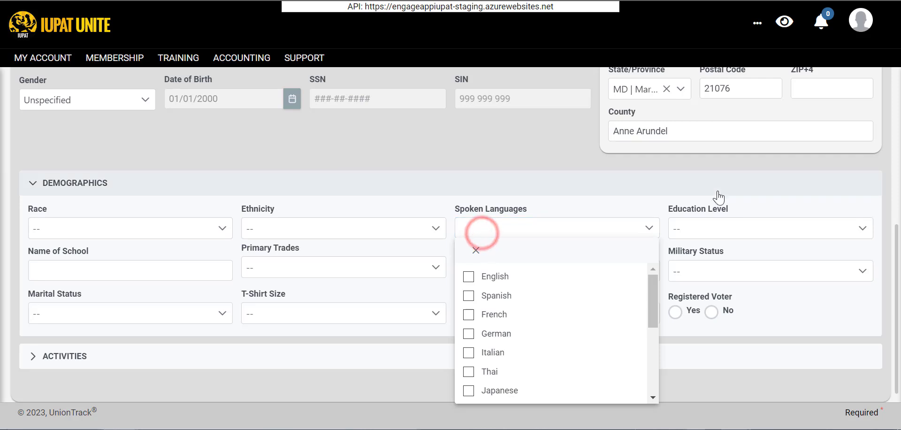
click(711, 227)
click(153, 268)
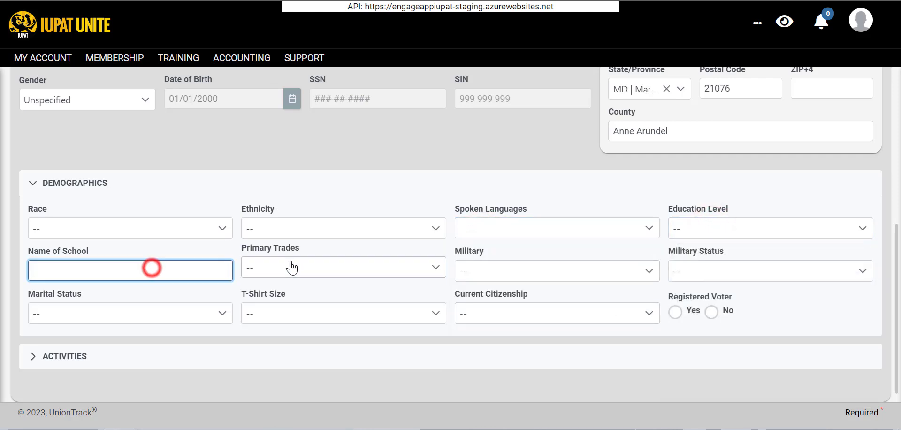
click(291, 264)
scroll(318, 154, down, 1)
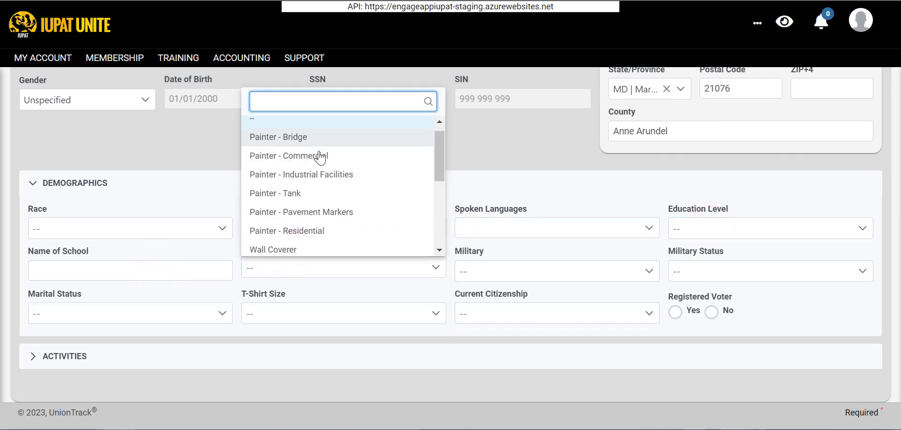
scroll(318, 154, up, 1)
click(318, 150)
click(497, 276)
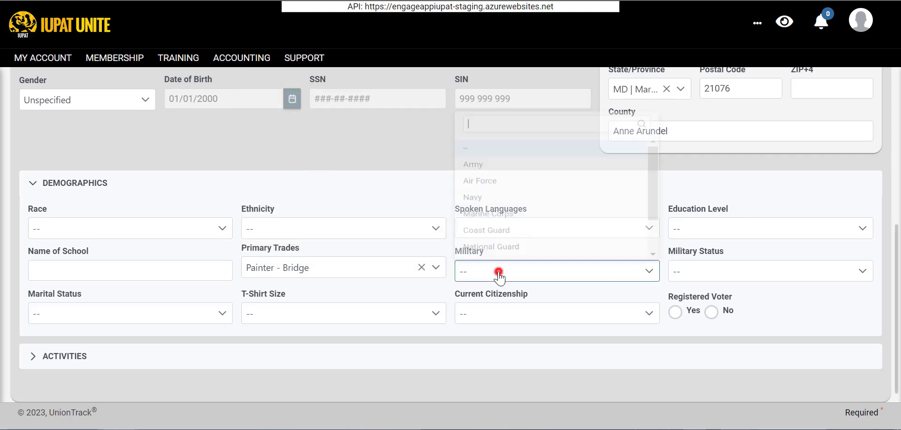
Set race American Indian or Alaska Native, Hispanic or Latino, English, High School, school 'Tes'.
click(81, 229)
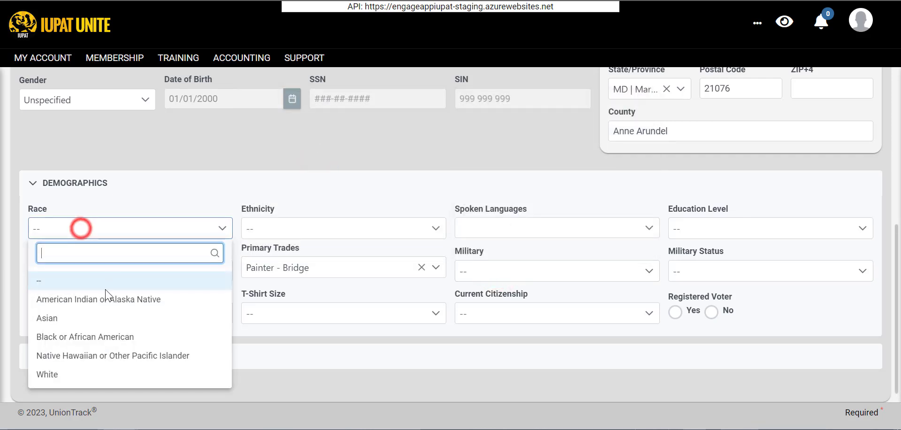
click(71, 300)
click(343, 232)
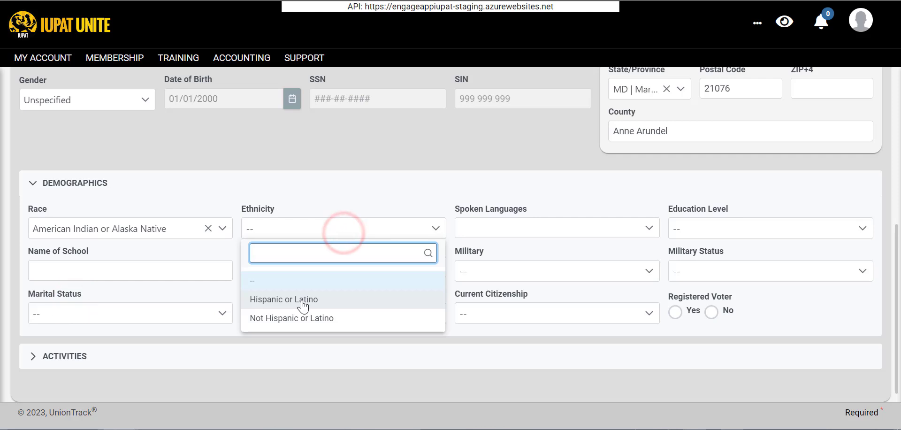
click(297, 301)
click(499, 224)
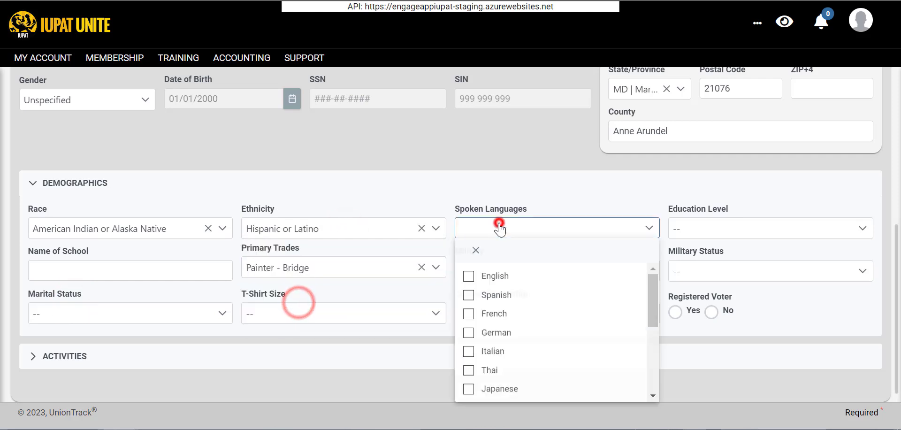
click(469, 276)
click(736, 230)
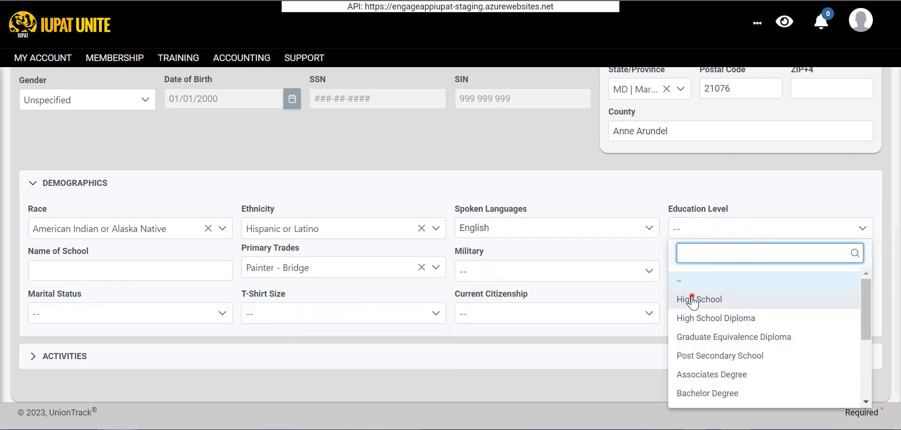
click(693, 303)
click(127, 273)
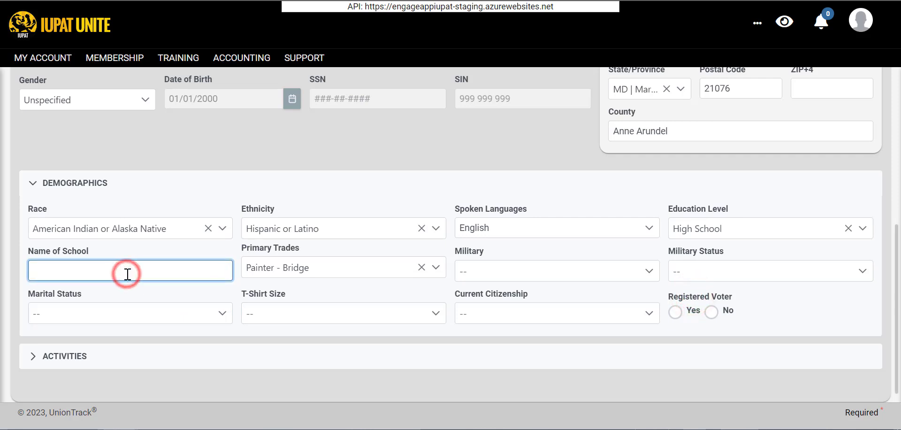
text(Test School)
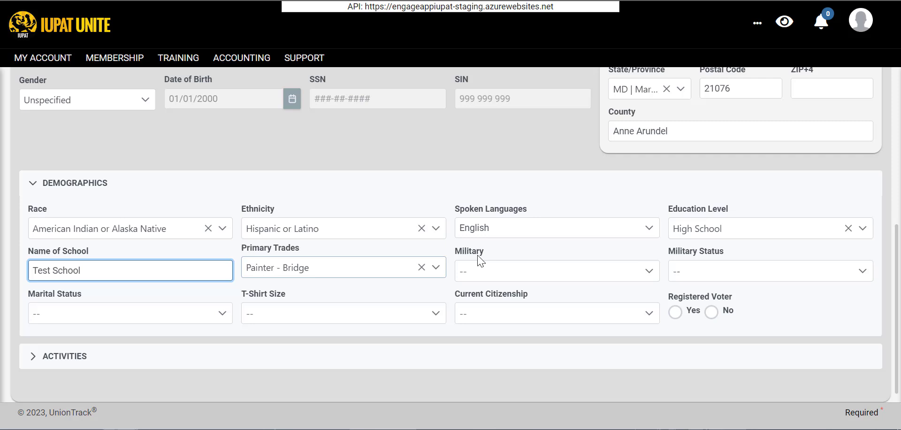
Set military Army, Veteran status, Single, T-shirt Mens S and United States citizenship.
click(477, 264)
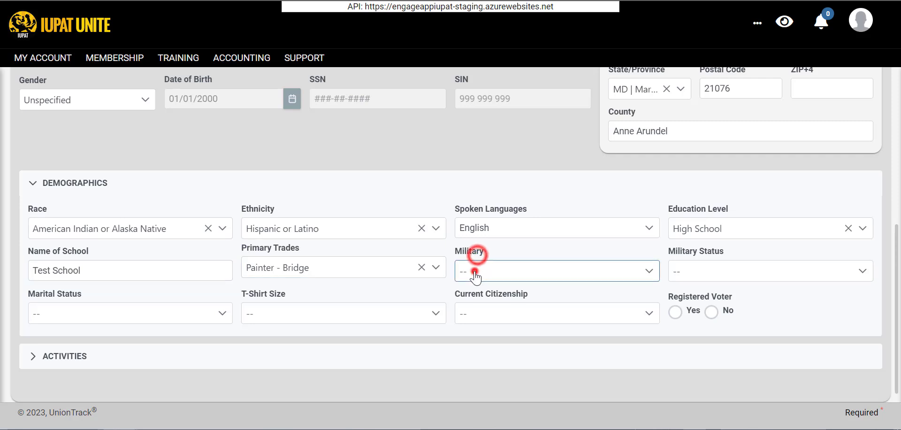
click(487, 150)
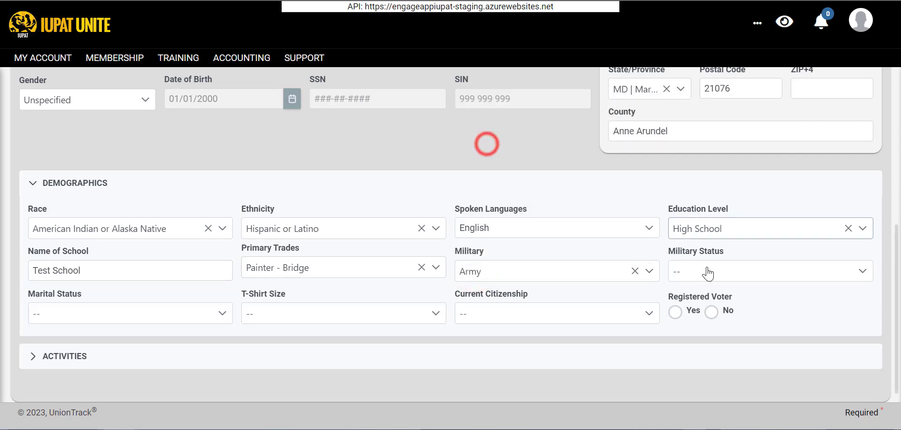
click(707, 273)
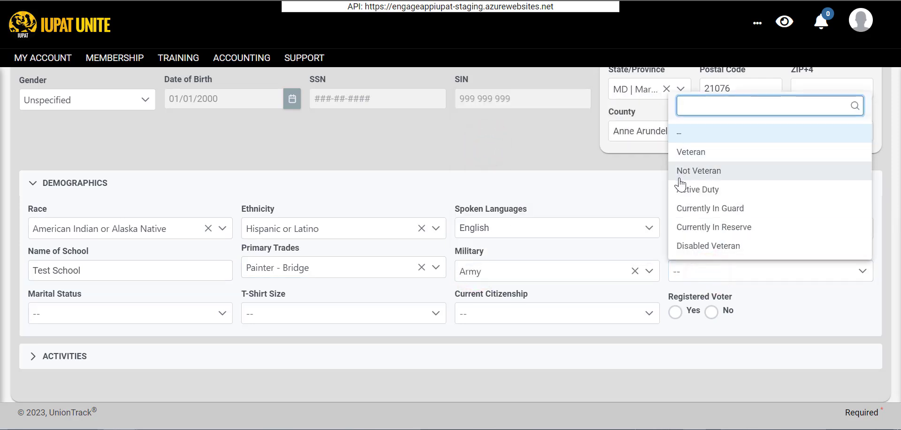
click(688, 155)
click(177, 315)
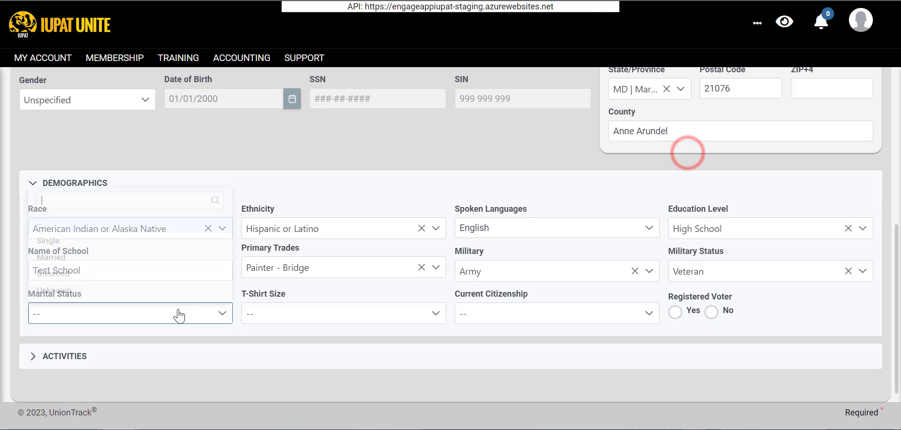
click(123, 239)
click(302, 311)
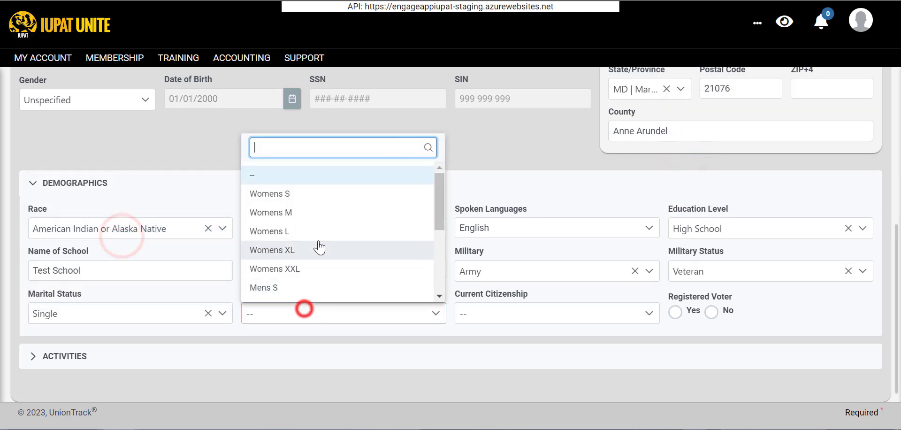
click(275, 287)
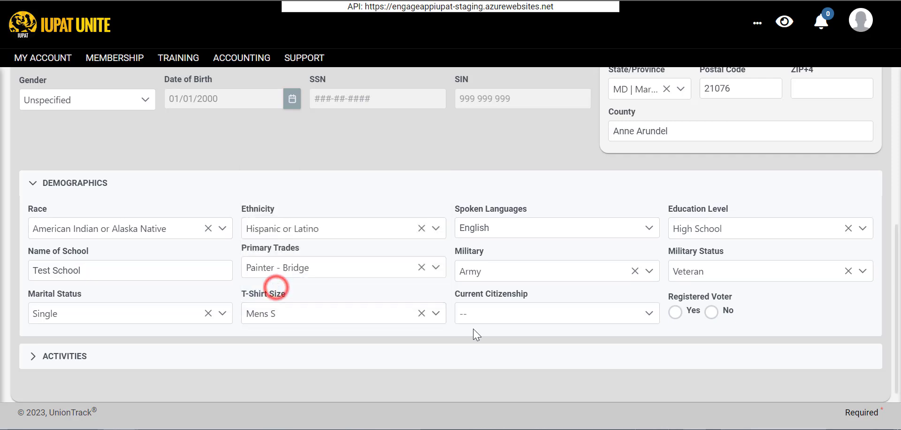
click(473, 325)
click(488, 193)
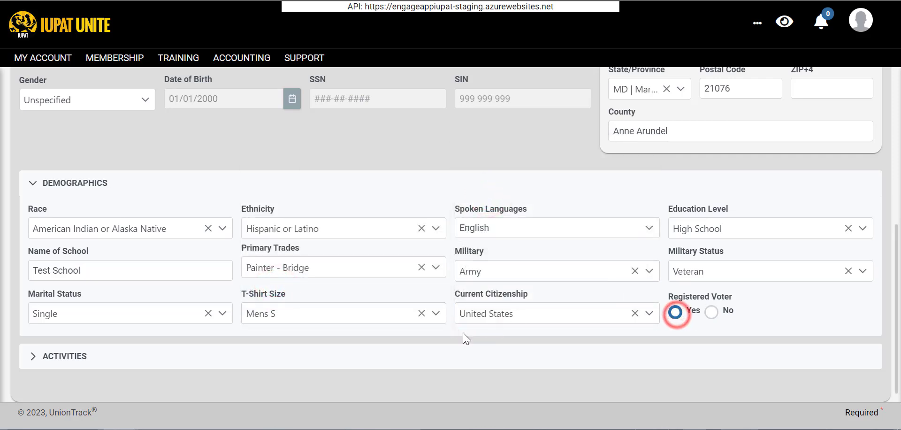
click(192, 360)
Collapse the Demographics section, leaving the Activities section open.
scroll(194, 367, down, 3)
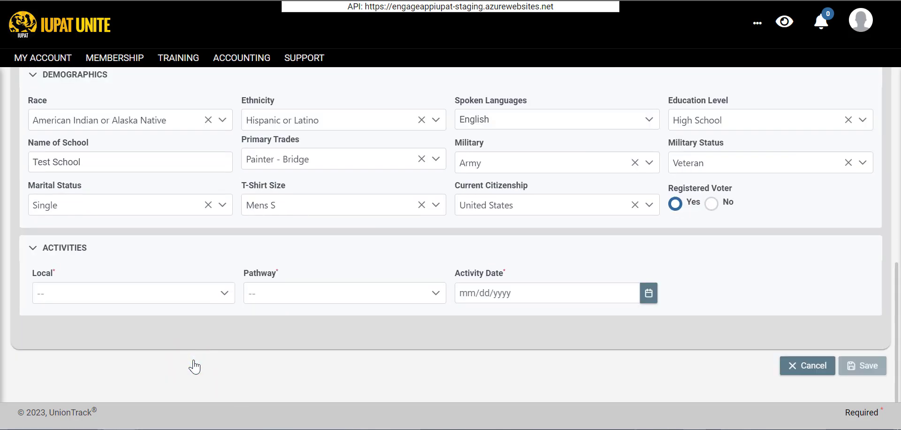
click(60, 247)
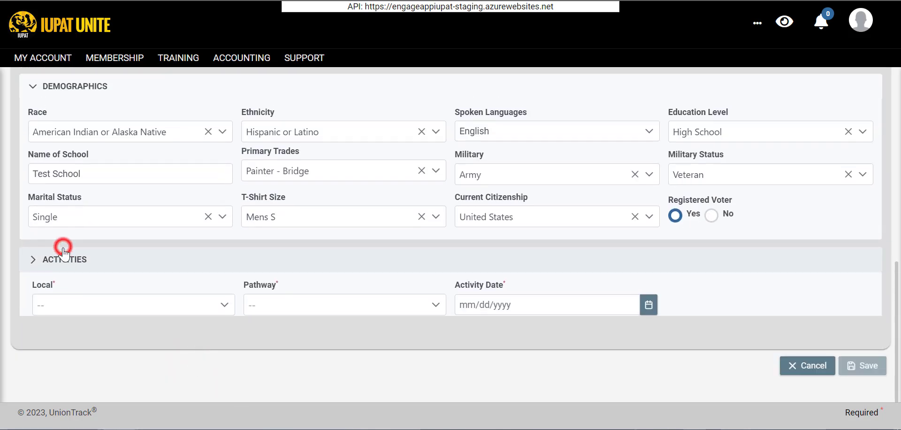
click(49, 304)
click(45, 79)
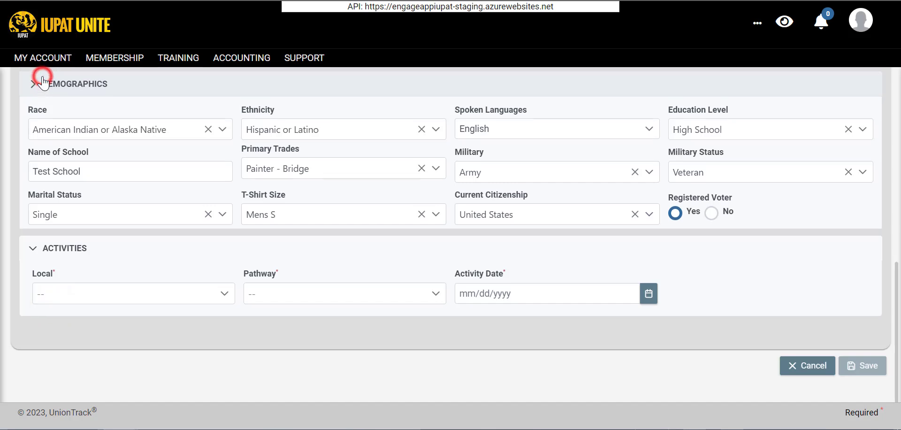
click(47, 222)
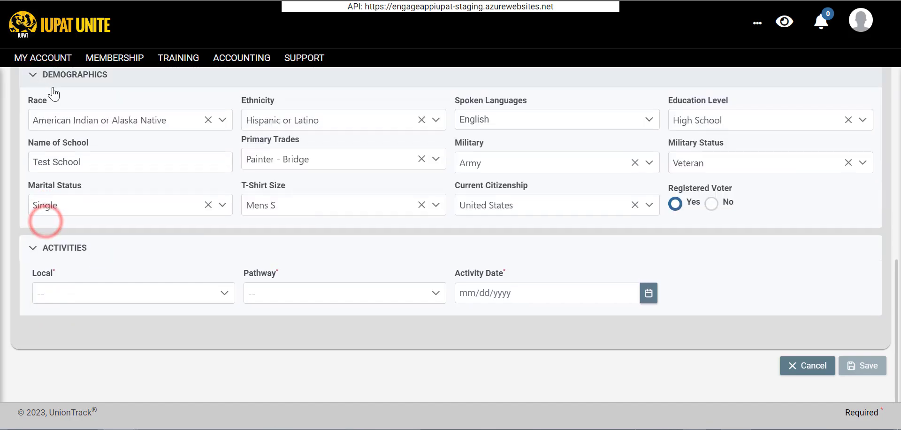
click(57, 77)
click(50, 214)
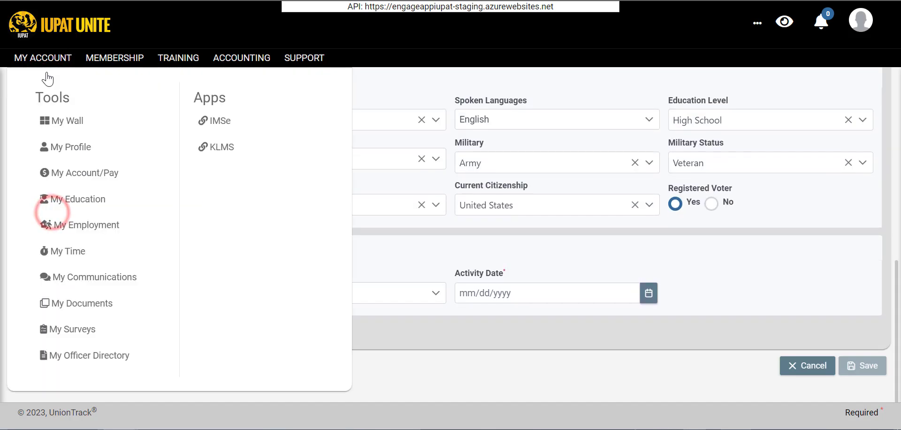
click(73, 83)
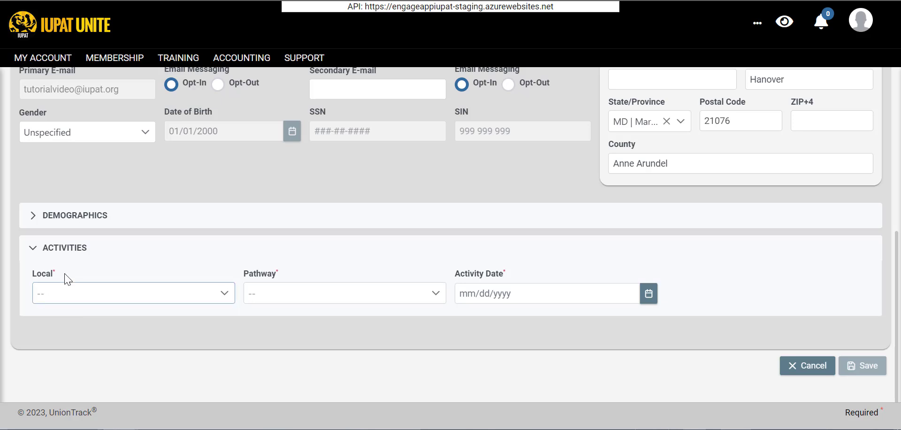
scroll(225, 277, up, 1)
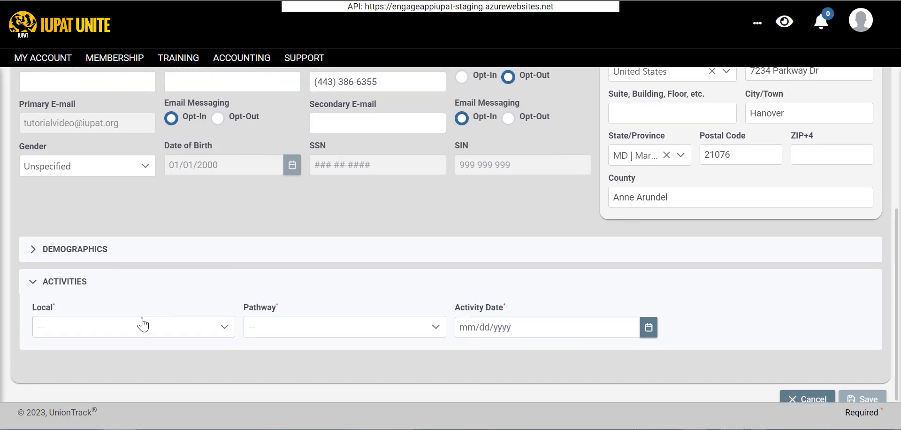
Set the activity's Local to LU 252, Activity Date 03/01/2023 and Class Regular.
click(135, 329)
click(331, 212)
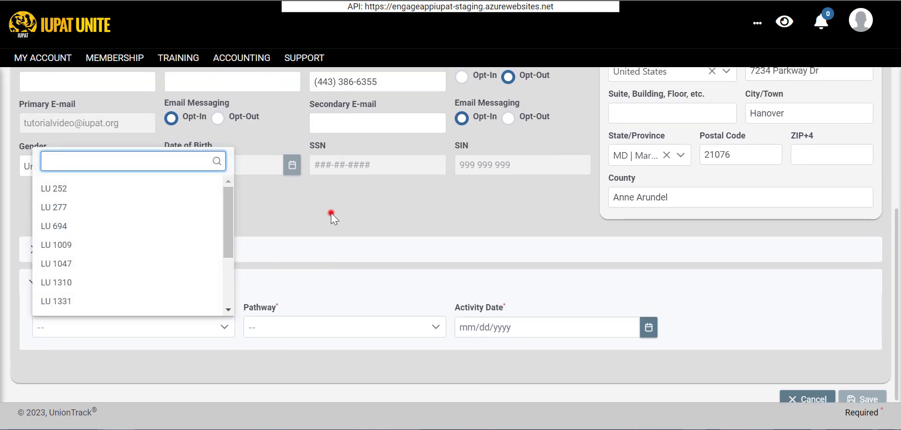
click(72, 330)
click(46, 191)
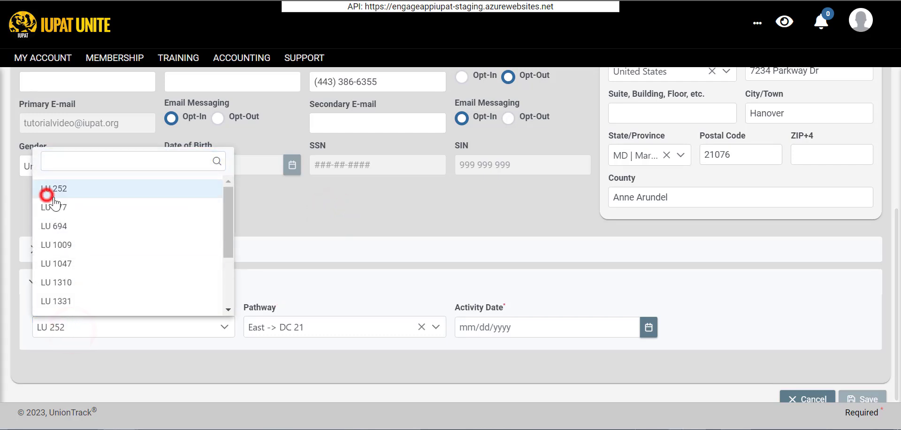
click(492, 327)
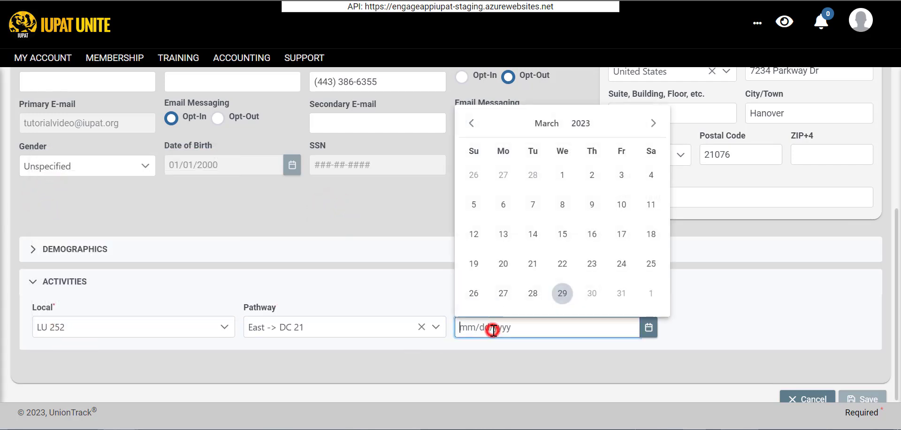
click(564, 175)
scroll(393, 213, down, 1)
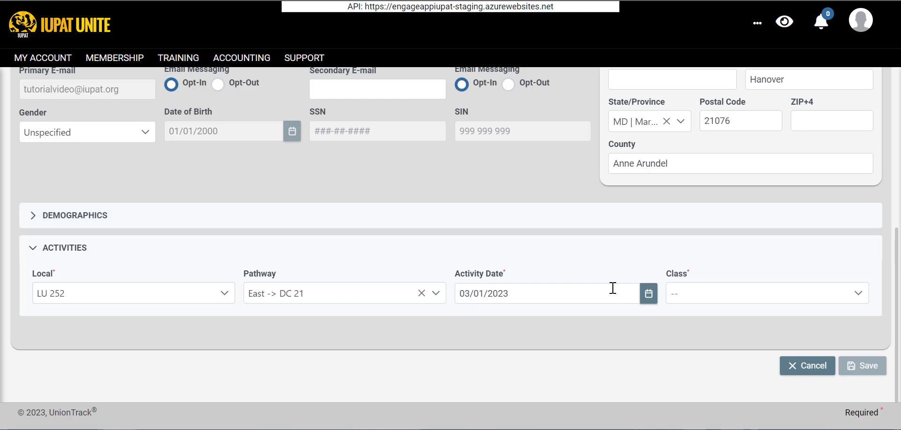
click(725, 303)
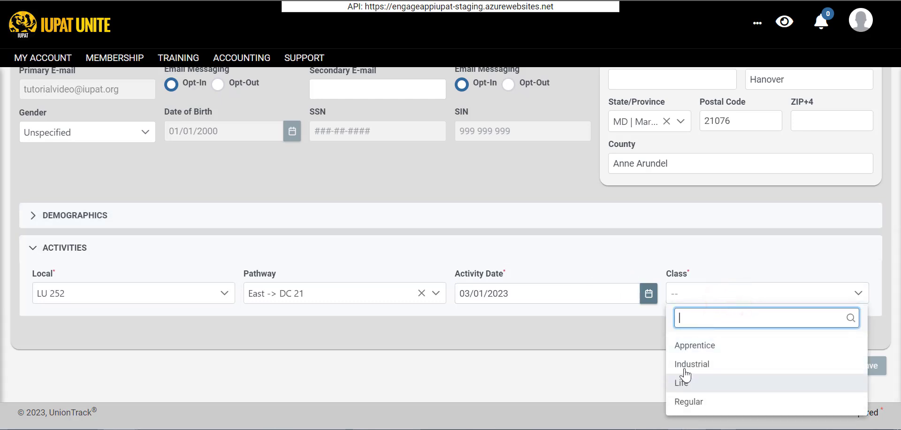
click(680, 401)
click(183, 328)
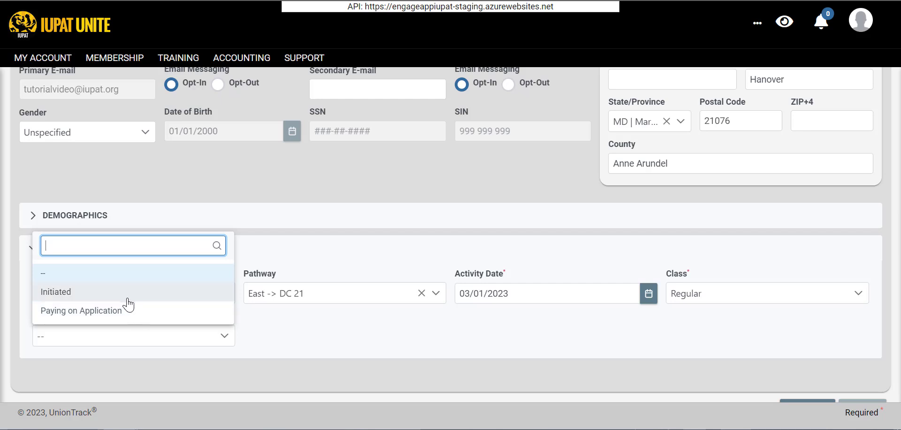
click(277, 324)
click(130, 340)
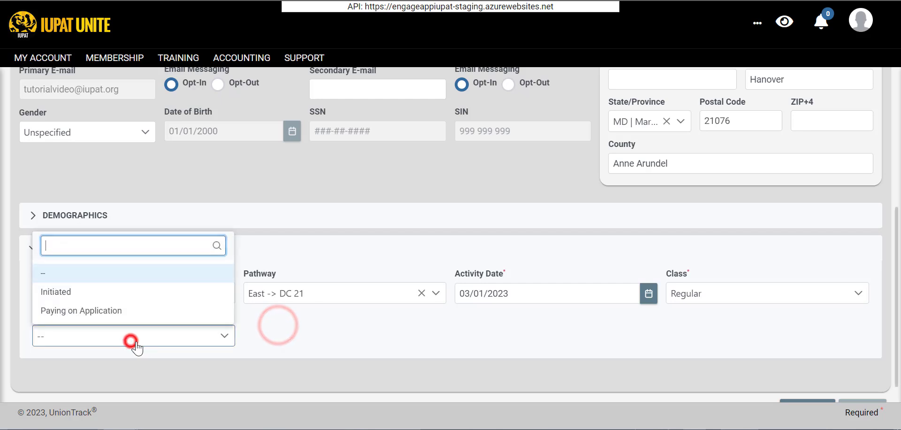
Mark the activity Initiated, application date 03/01/2023, tick Waive APF, and choose Dues Group 00.
click(113, 292)
click(295, 337)
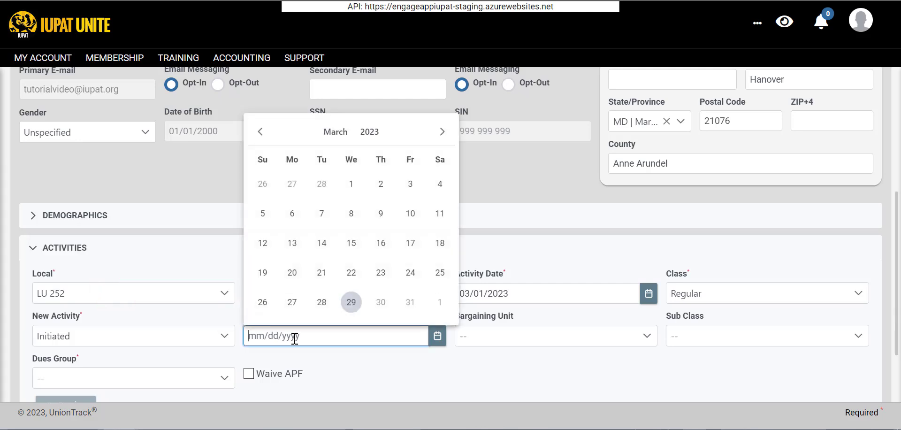
click(353, 184)
scroll(460, 332, down, 2)
click(493, 243)
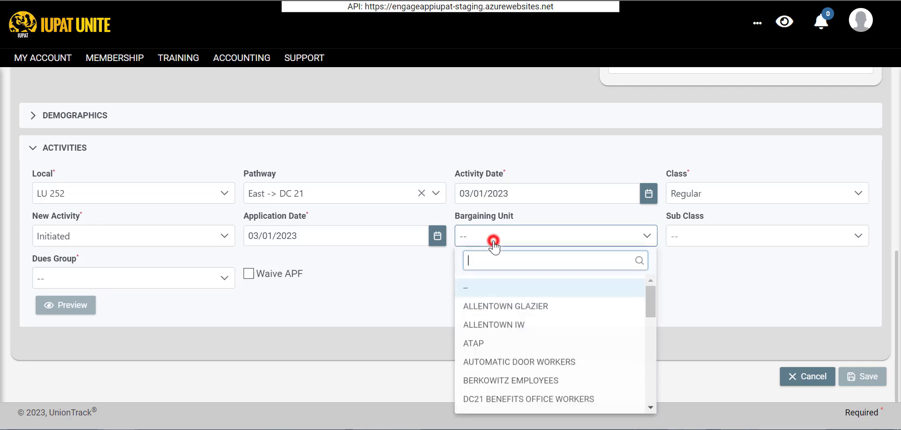
click(732, 235)
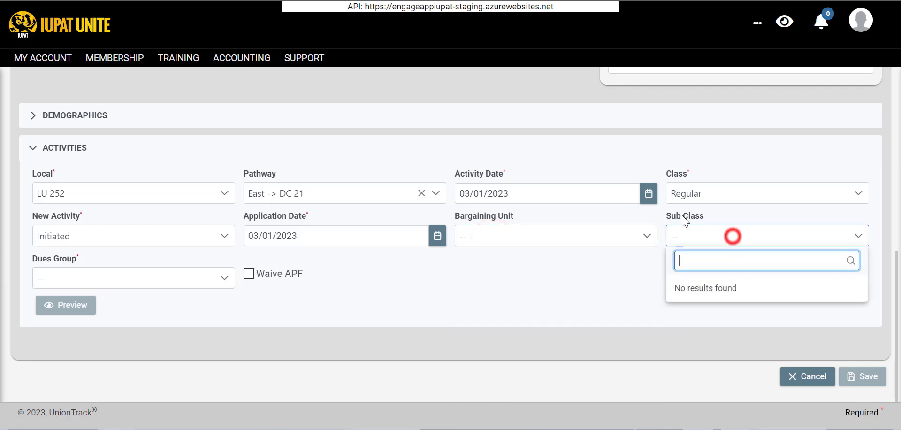
click(294, 276)
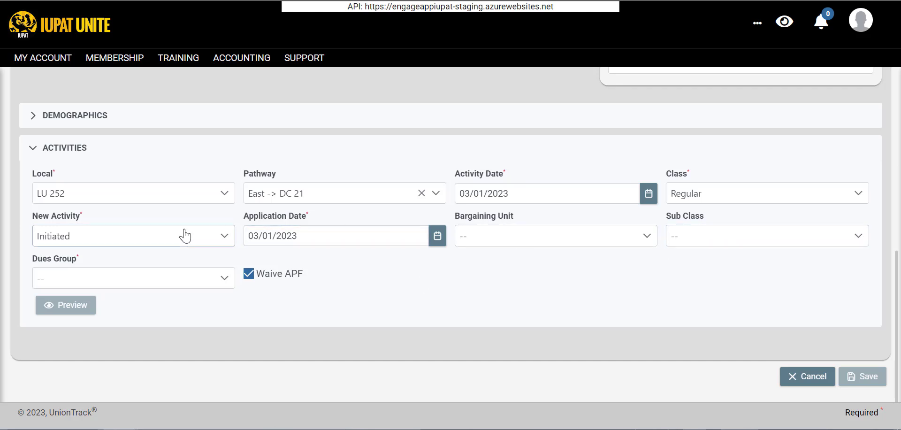
click(706, 196)
click(648, 168)
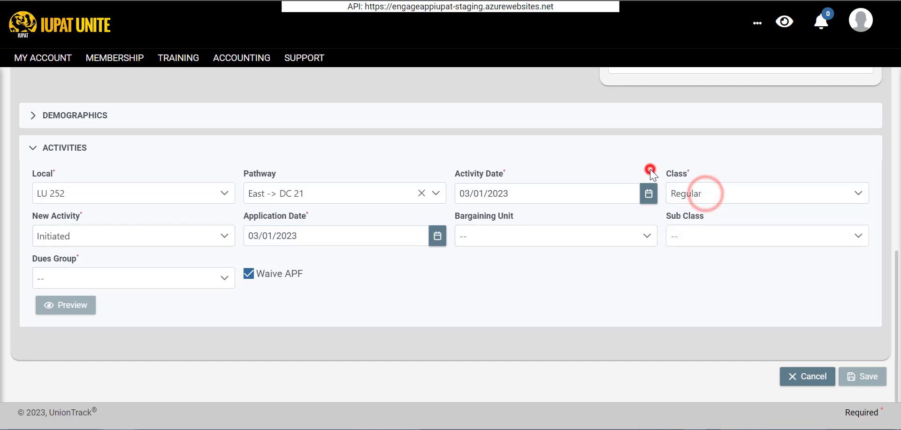
click(117, 281)
click(68, 158)
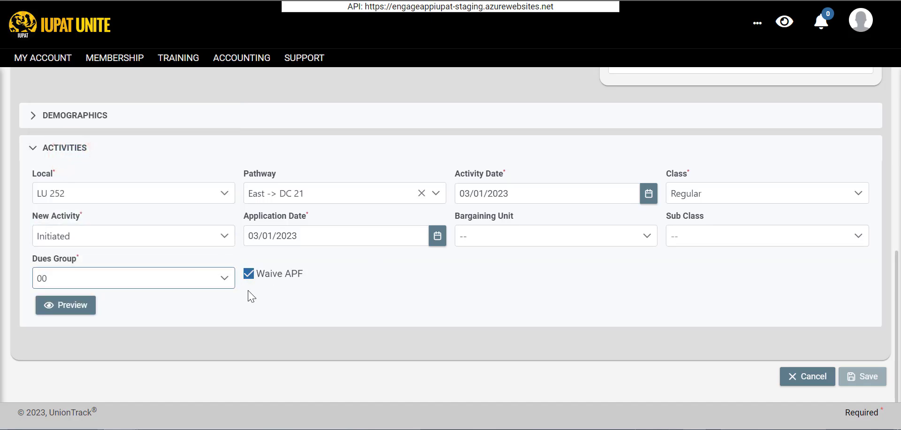
Preview the Per Capita and Member Dues tables for LU 252 Initiated, then save the entry.
click(56, 302)
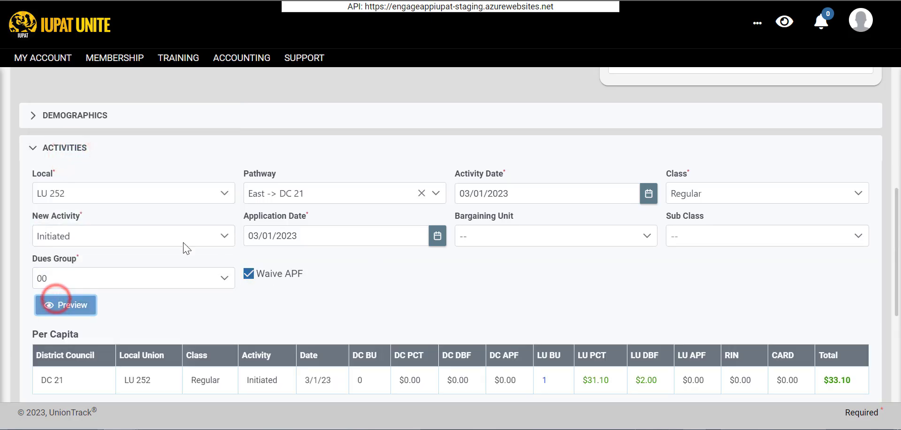
scroll(386, 258, down, 4)
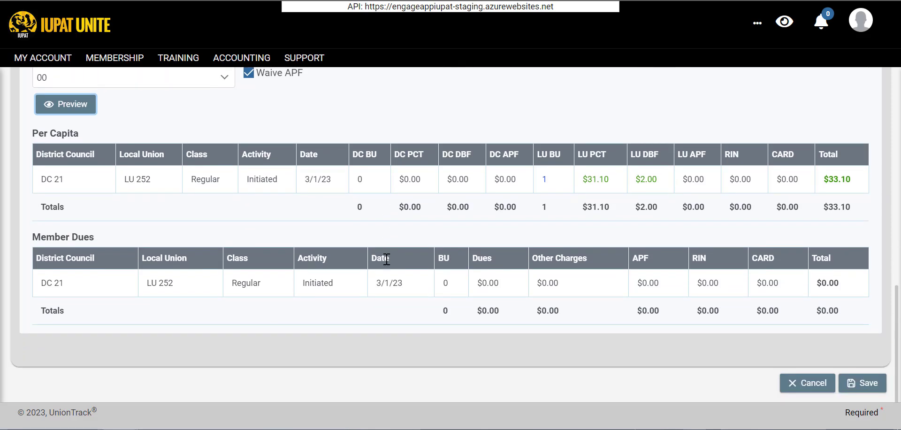
scroll(386, 259, up, 3)
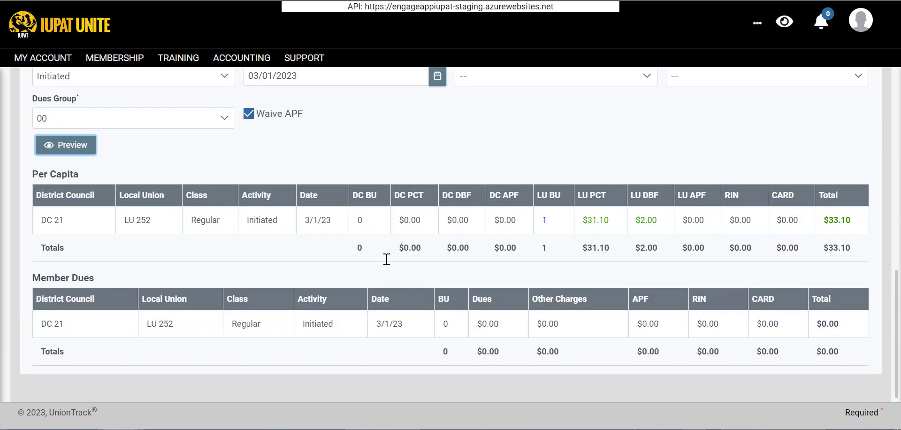
scroll(386, 259, down, 3)
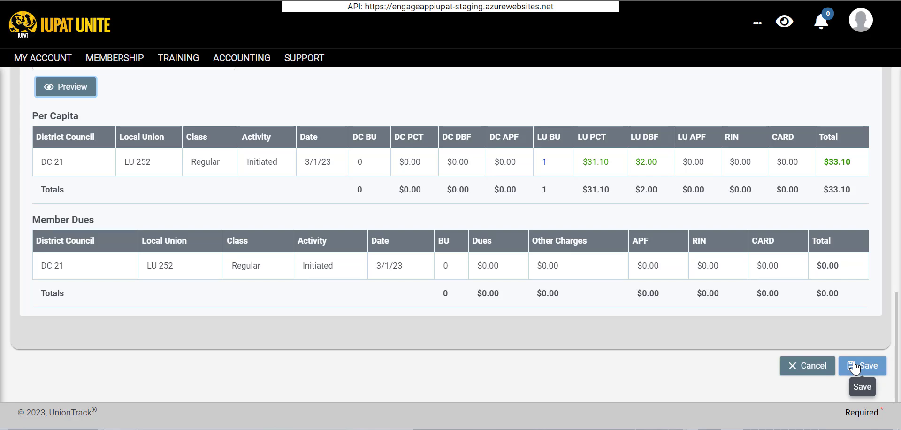
click(854, 366)
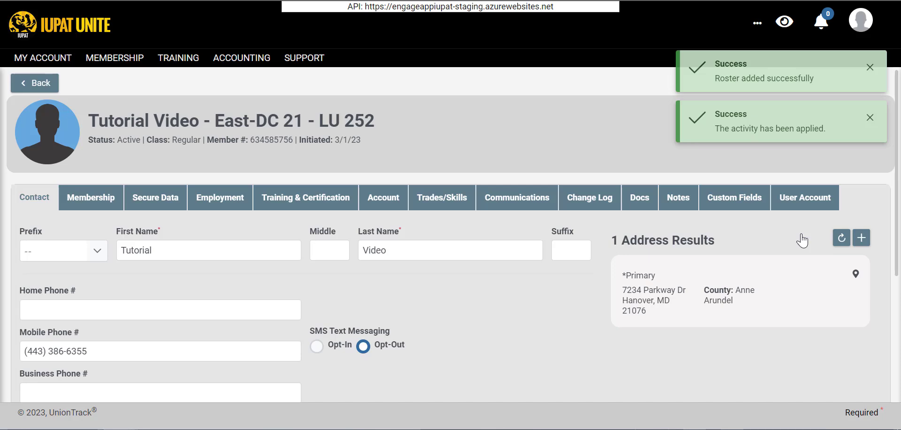
Look over the new member's saved Membership tab, then scroll through the Contact tab details.
click(91, 198)
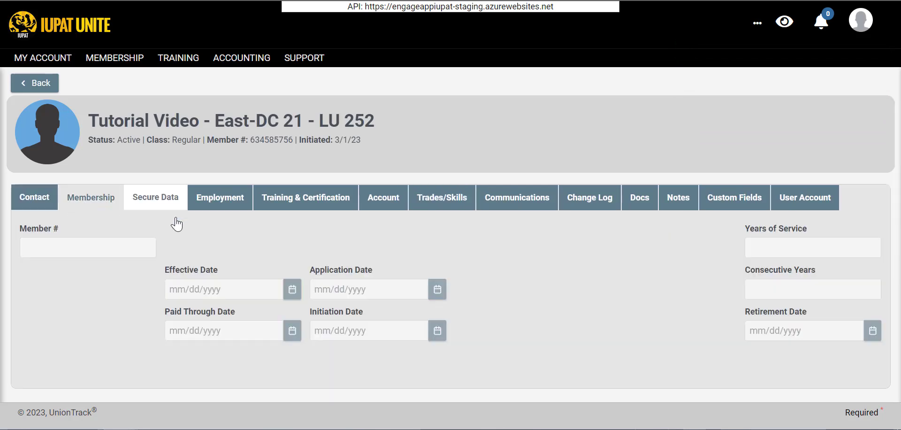
scroll(294, 220, down, 6)
scroll(294, 220, up, 6)
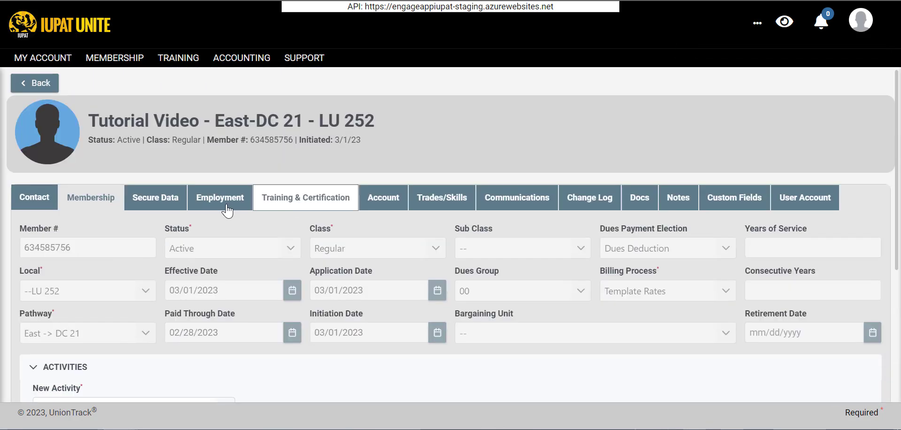
click(40, 199)
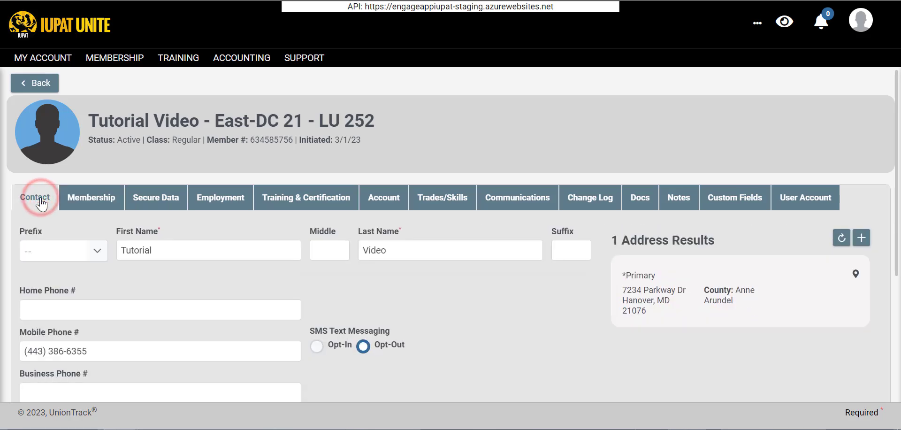
scroll(201, 179, down, 5)
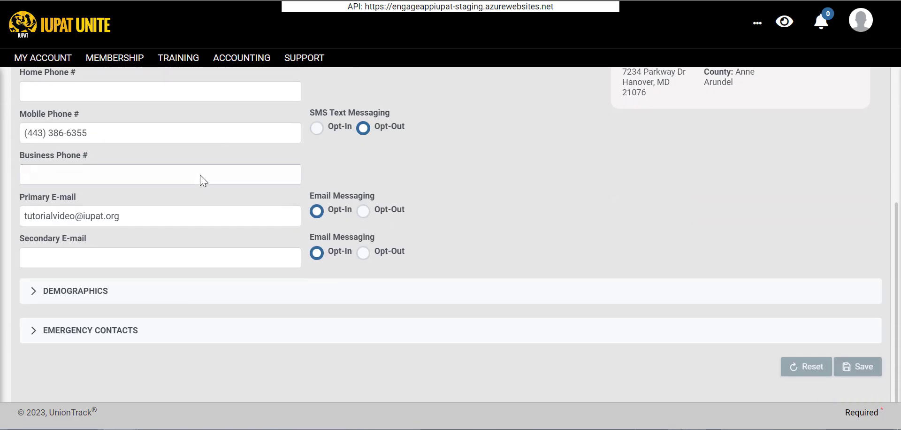
scroll(202, 179, up, 4)
scroll(200, 179, up, 1)
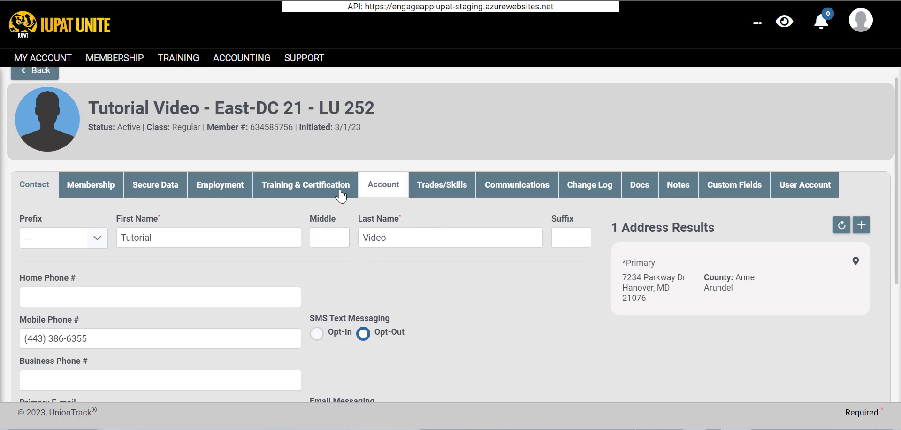
scroll(315, 186, up, 1)
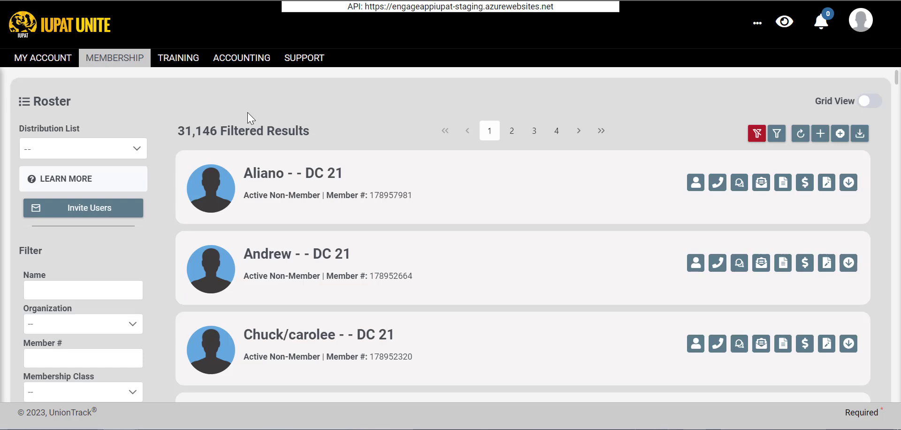
Go to Membership > Roster and start an Add Non-Member form.
mouse_move(144, 67)
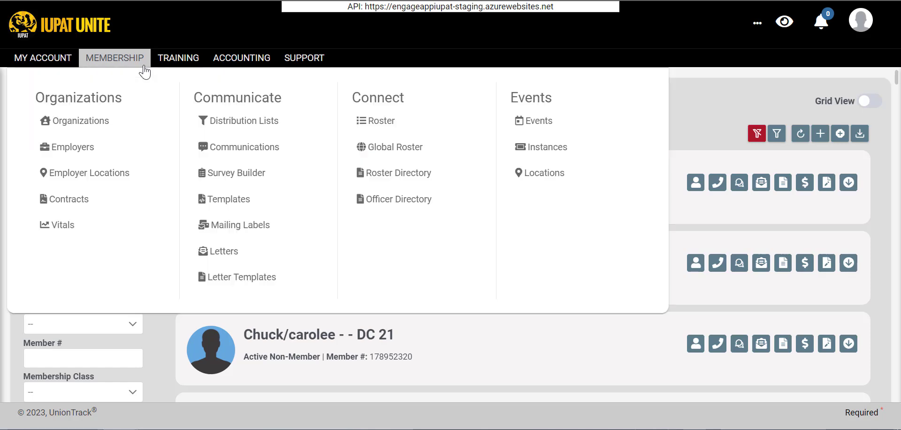
click(356, 121)
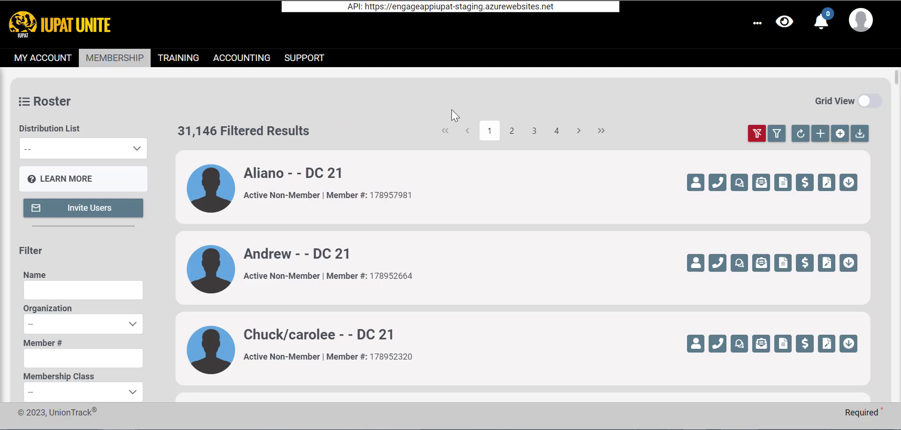
click(840, 136)
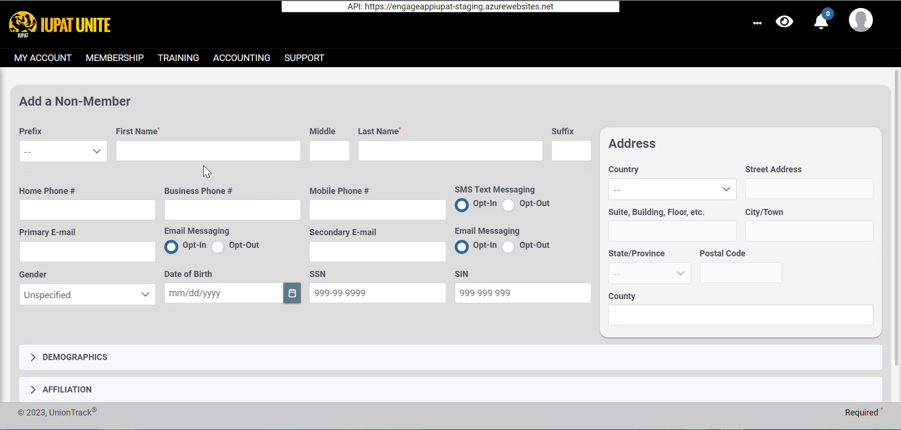
Fill in the non-member's first name, last name and mobile phone number.
click(194, 150)
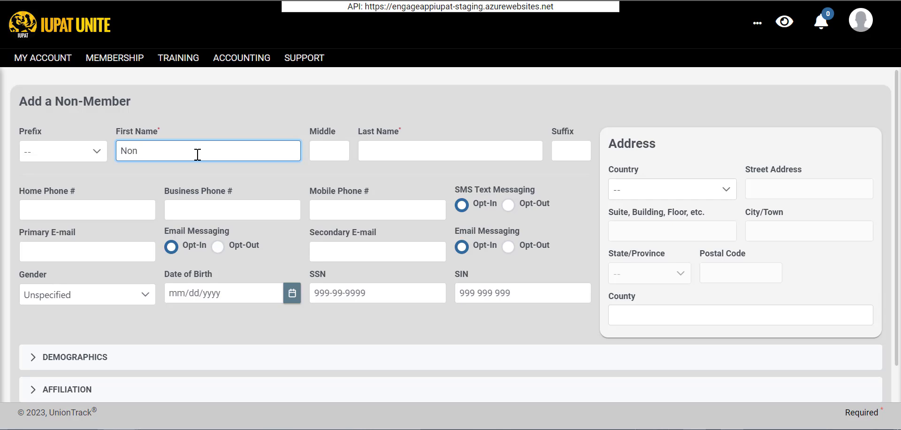
key(Tab)
key(Tab)
text(Mem)
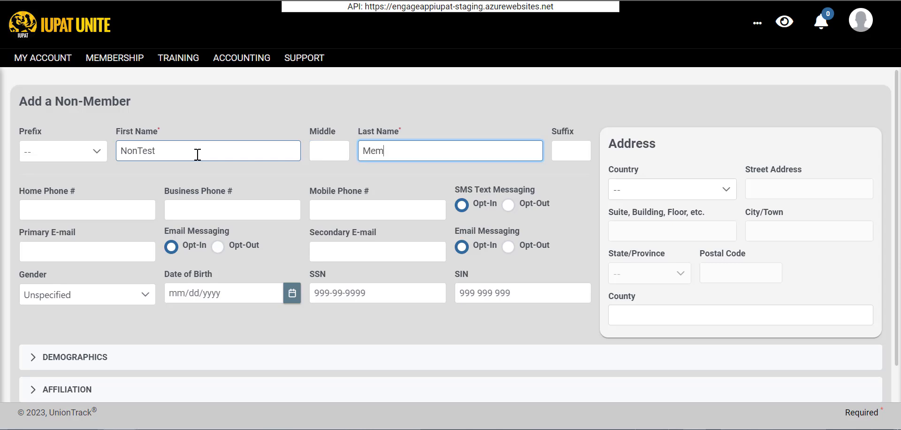
click(91, 209)
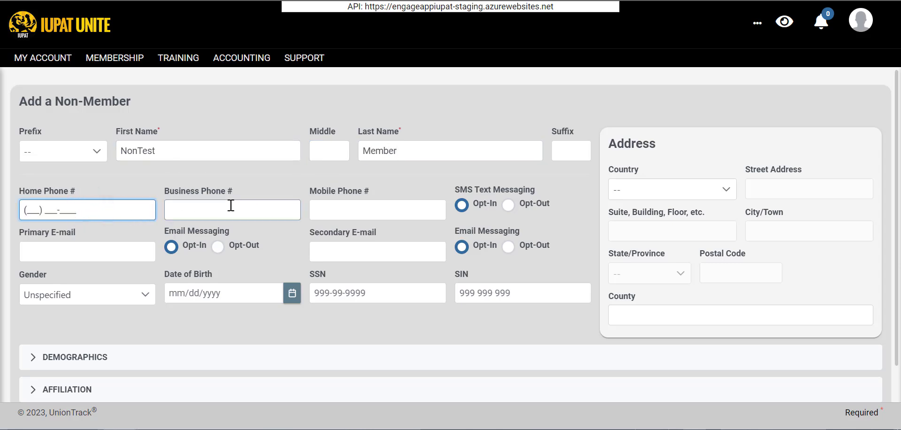
click(349, 215)
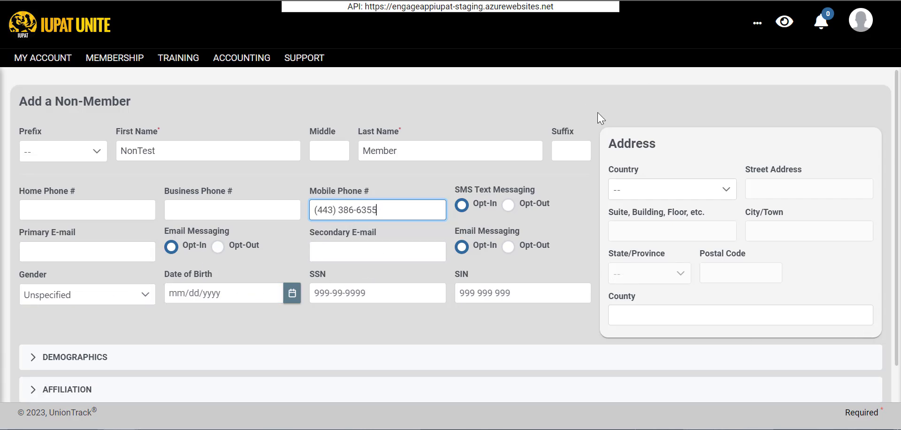
Set Country to United States and fill the address from the suggested Hanover, MD match.
click(675, 190)
click(640, 260)
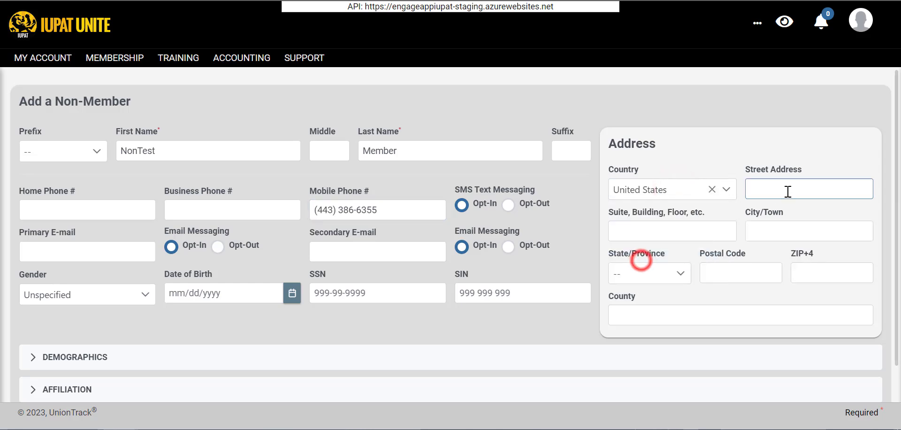
click(788, 188)
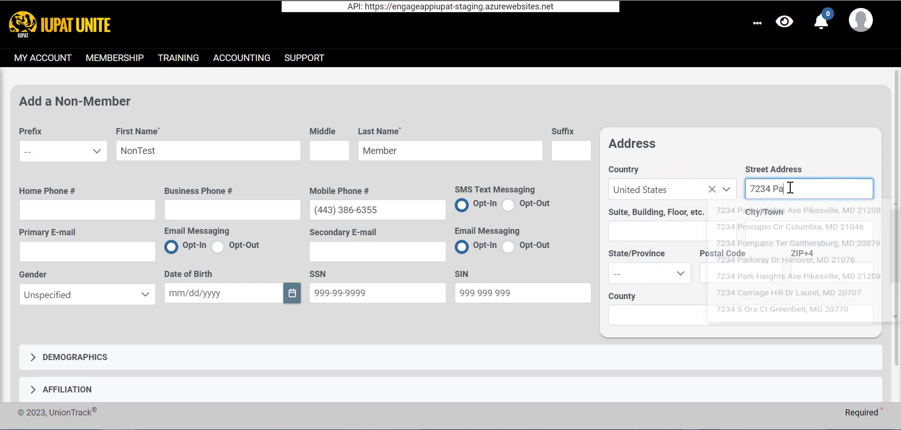
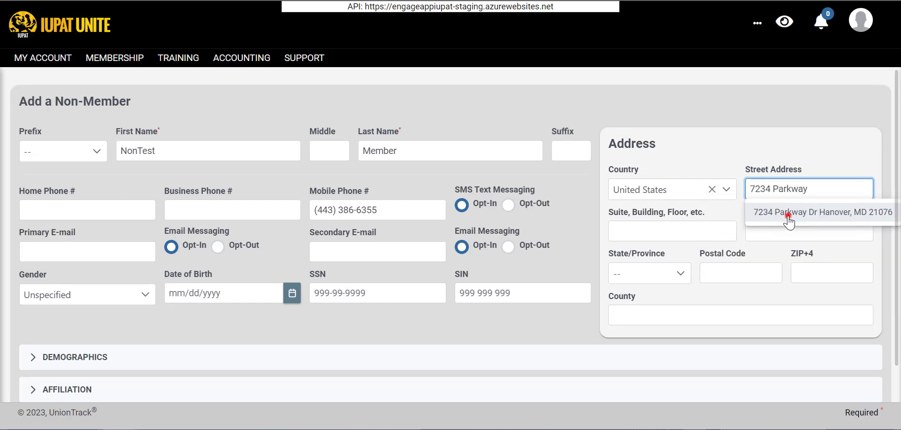
click(788, 217)
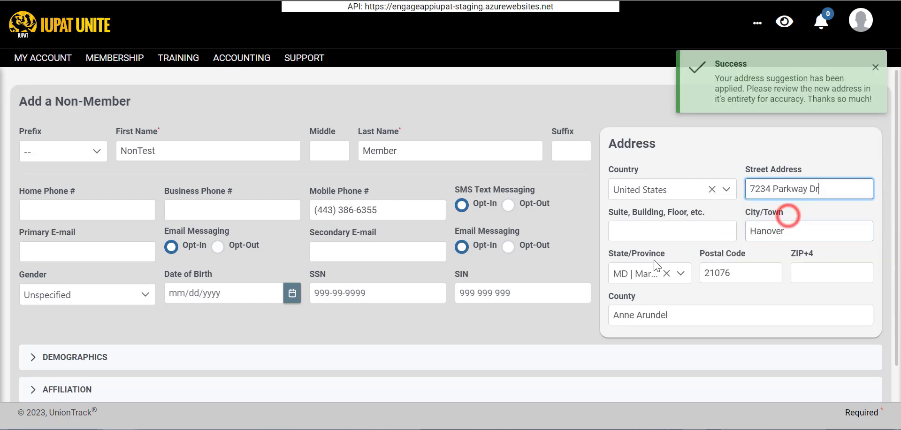
scroll(607, 279, down, 1)
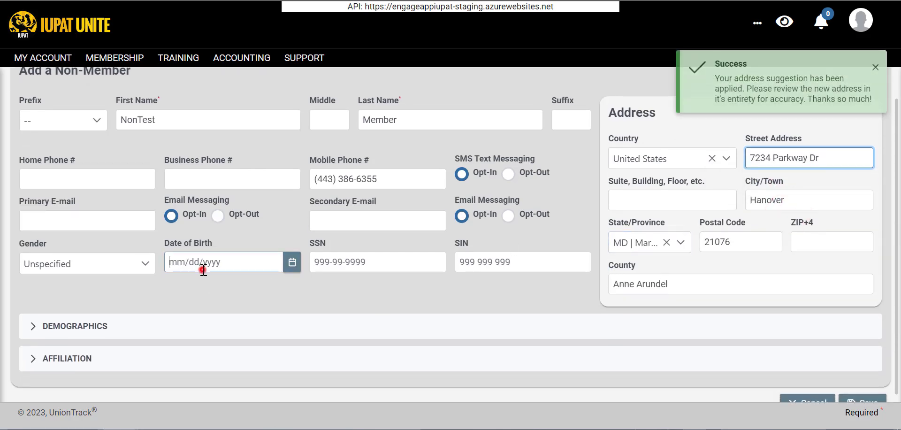
Enter the birth date 01/01/2000, briefly expanding and collapsing the Demographics section.
click(202, 265)
text(01/01/2000)
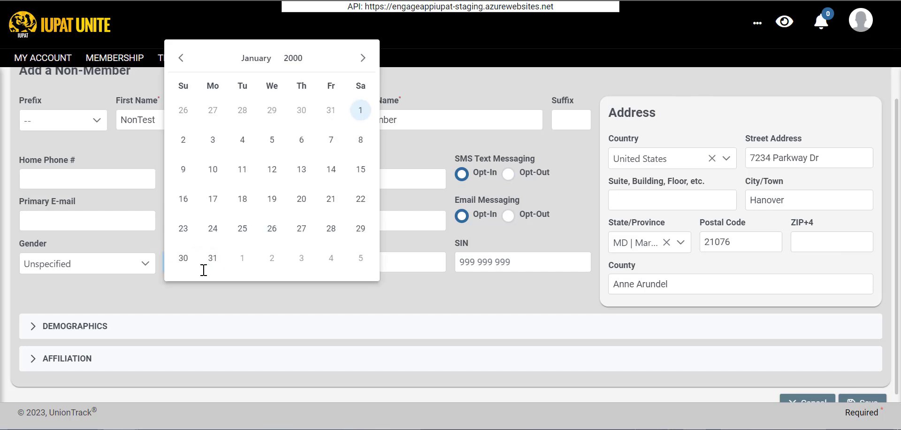
click(95, 295)
scroll(206, 291, down, 1)
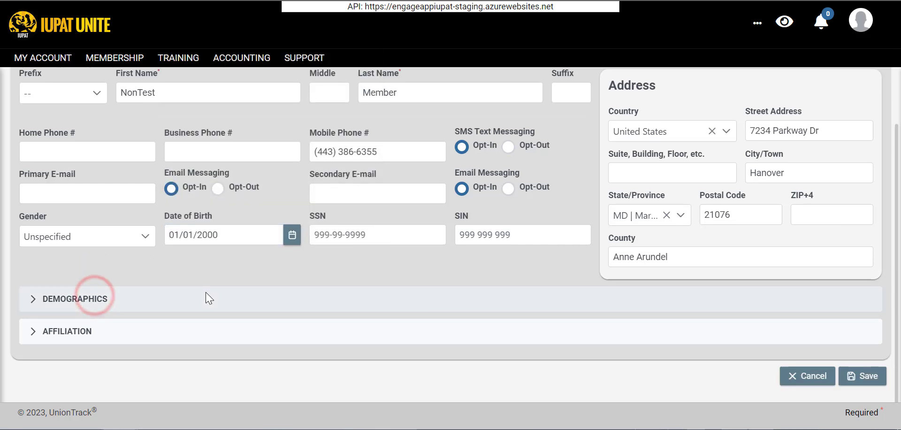
click(166, 284)
click(136, 305)
scroll(141, 295, down, 3)
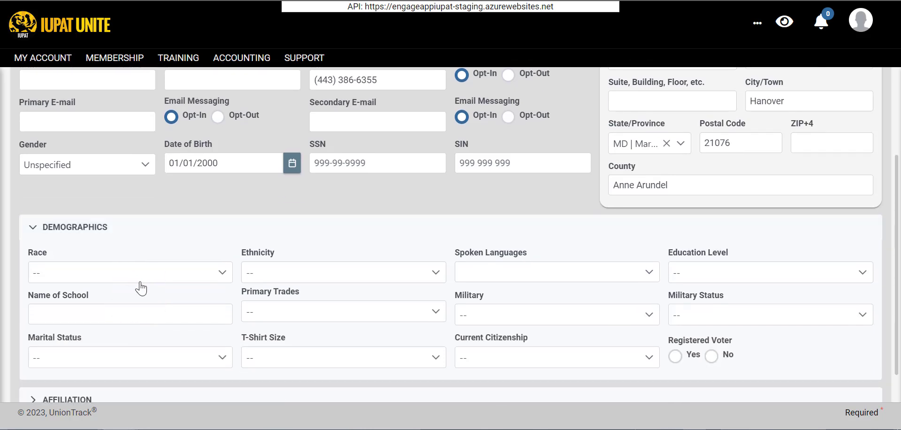
click(94, 227)
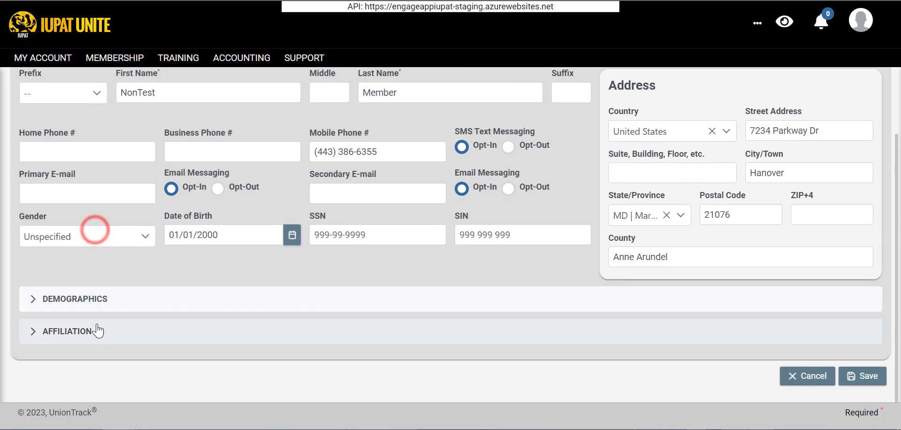
Under Affiliation, choose --LU0100 as the Organization.
click(97, 326)
scroll(91, 332, down, 2)
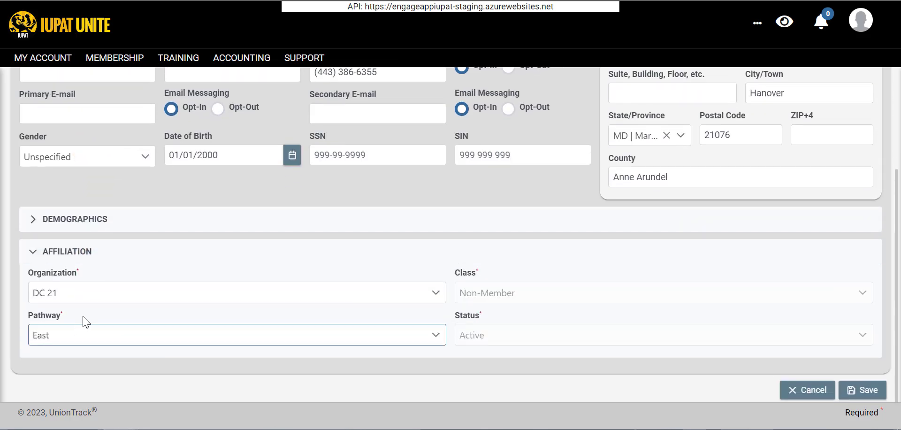
click(86, 290)
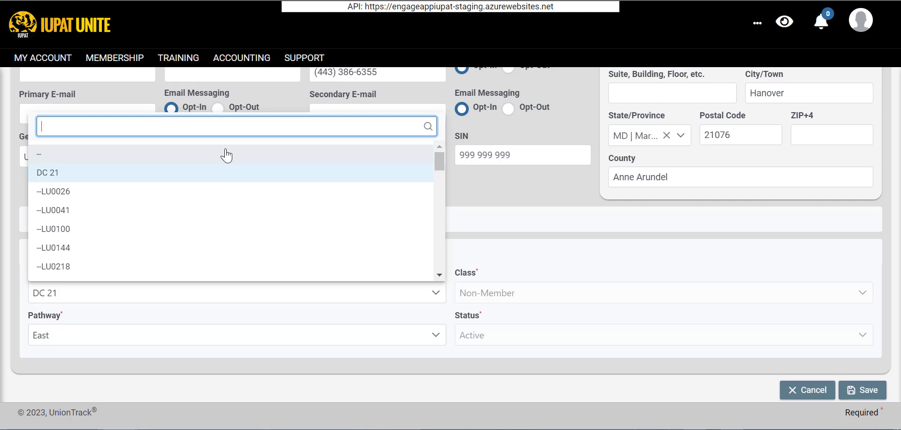
scroll(227, 153, down, 1)
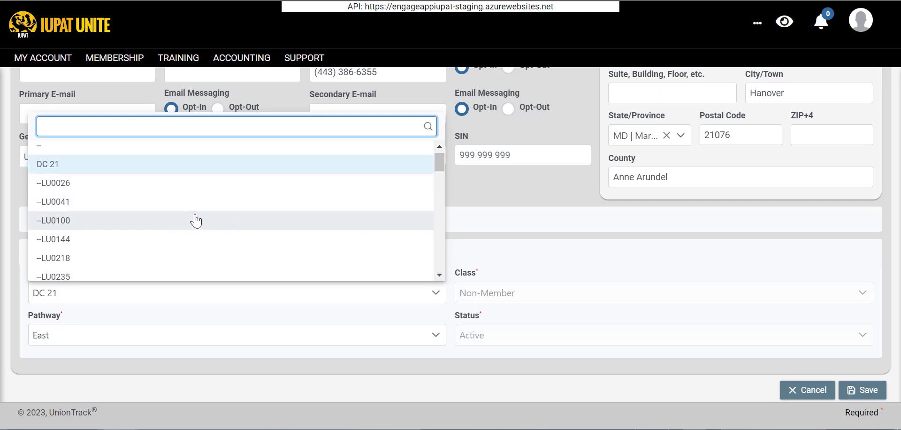
scroll(100, 207, down, 2)
scroll(100, 207, up, 2)
scroll(102, 209, down, 1)
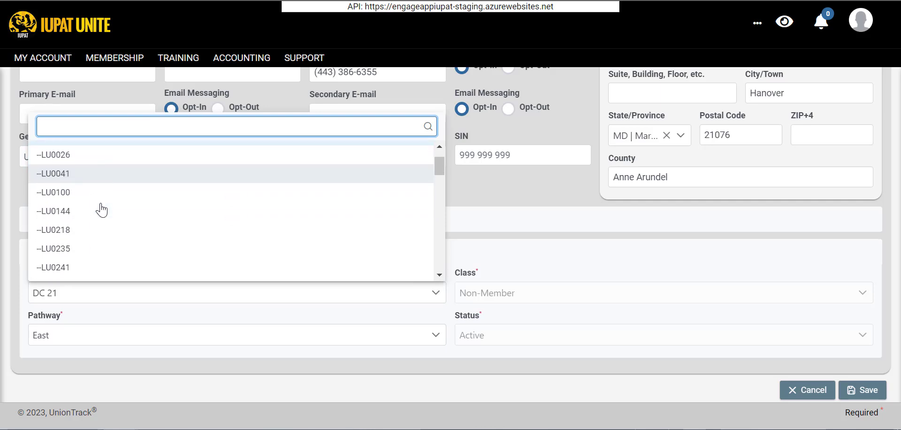
scroll(102, 209, up, 1)
click(78, 207)
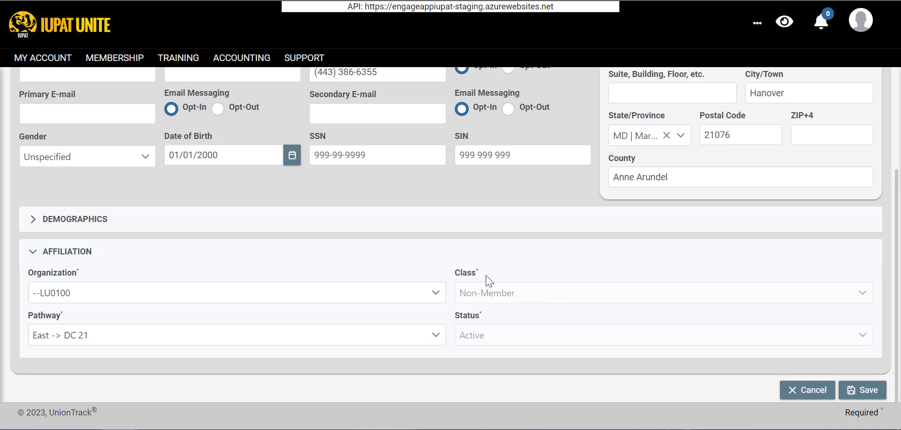
scroll(533, 220, up, 3)
scroll(534, 217, down, 3)
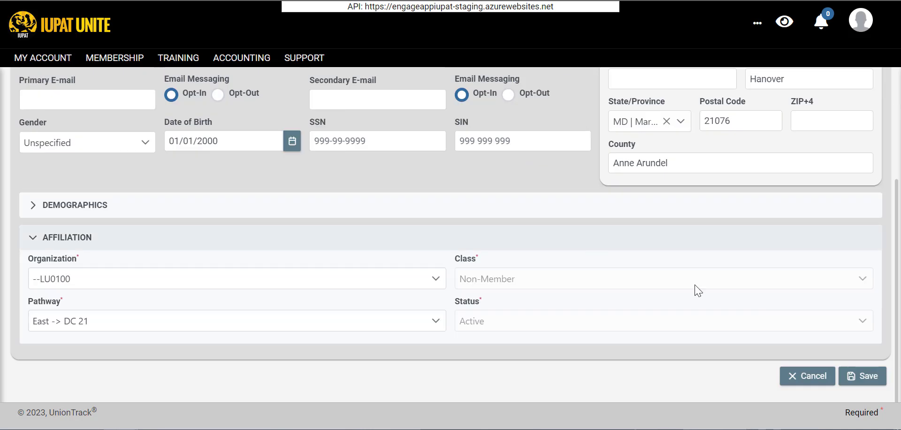
Save the non-member record and look through its Membership, Employment, Trades & Skills and Communications tabs.
click(869, 376)
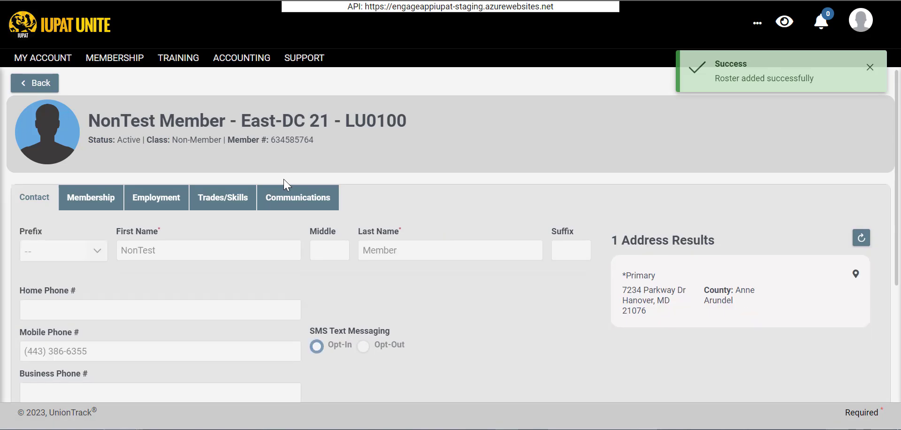
click(87, 211)
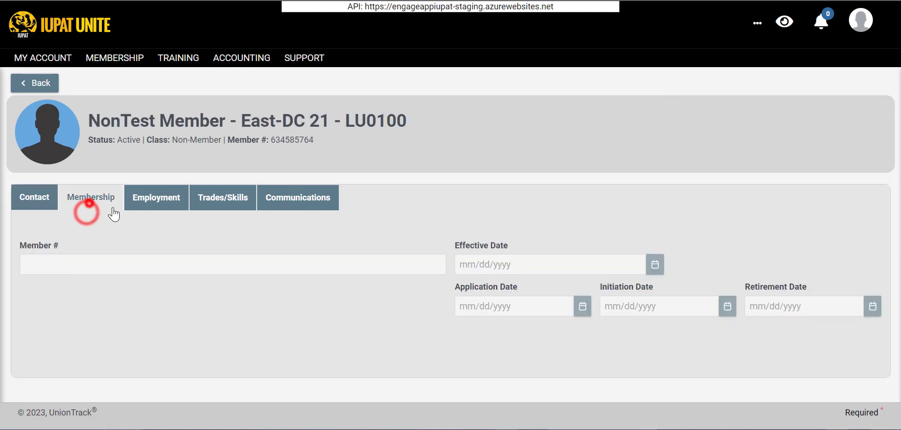
click(169, 211)
click(251, 207)
click(316, 207)
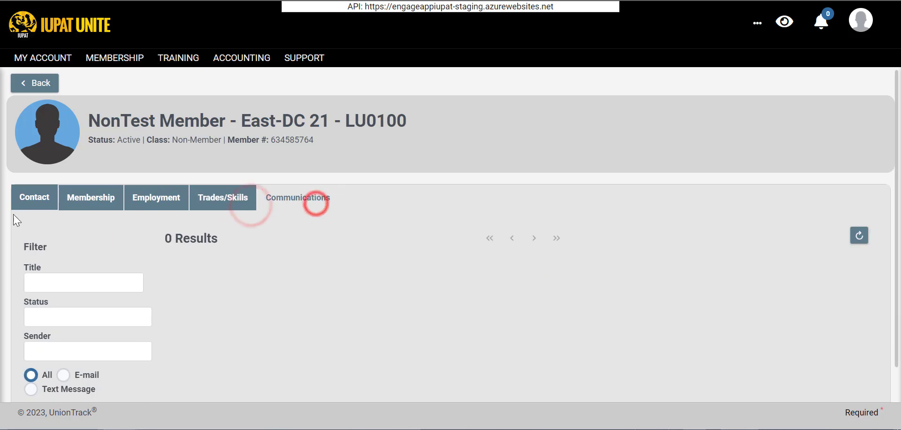
click(28, 199)
Review the Contact tab, then go back and open the Membership menu.
scroll(172, 255, down, 3)
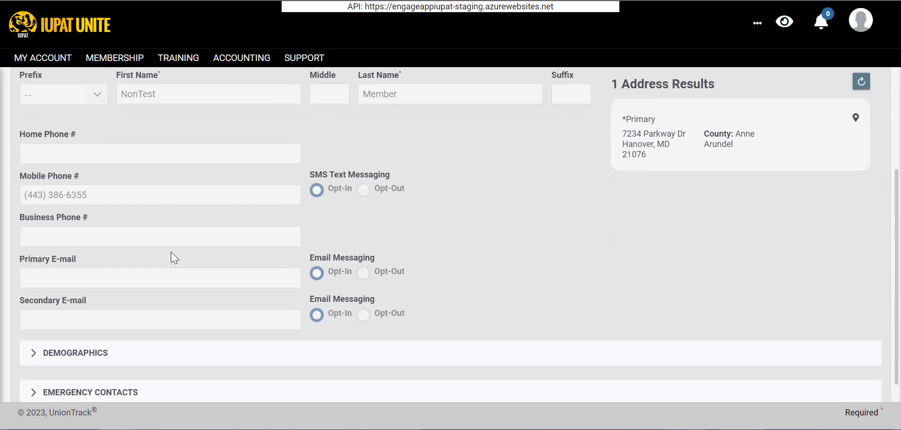
scroll(173, 255, up, 3)
click(27, 84)
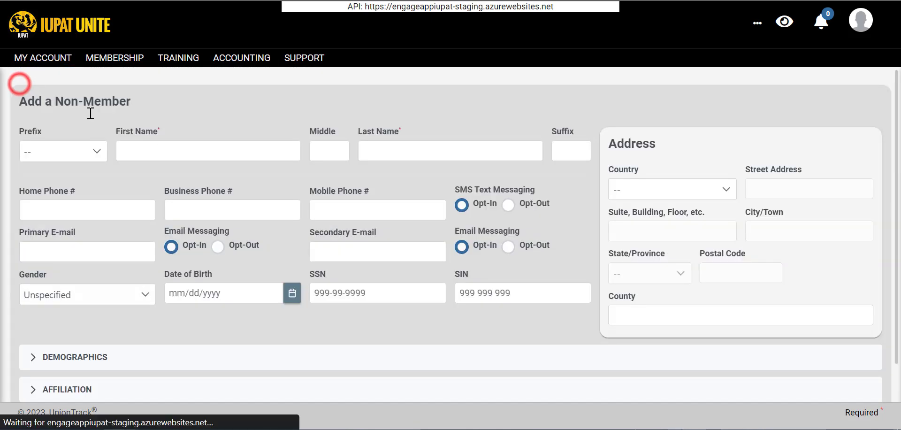
click(113, 58)
Open the Roster and filter it by the name NonTest.
click(368, 116)
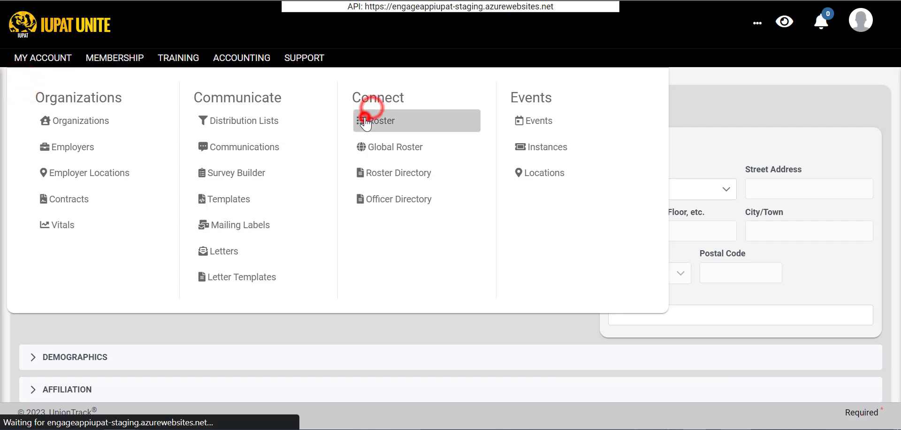
scroll(156, 171, down, 3)
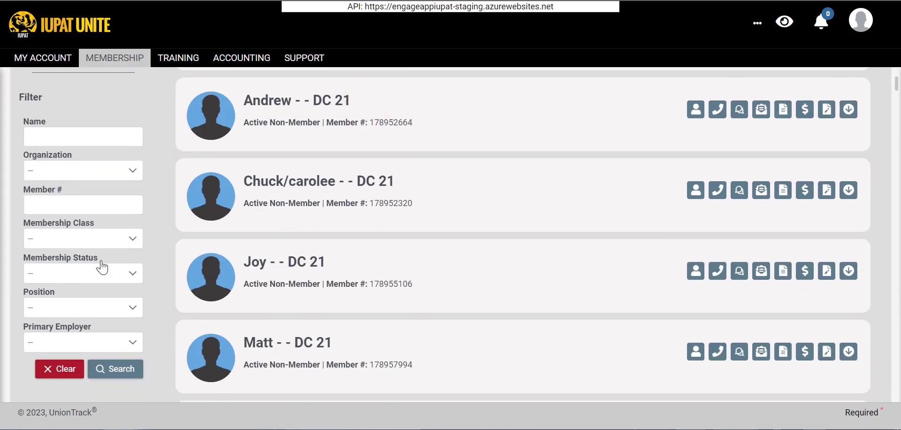
click(67, 132)
text(Non)
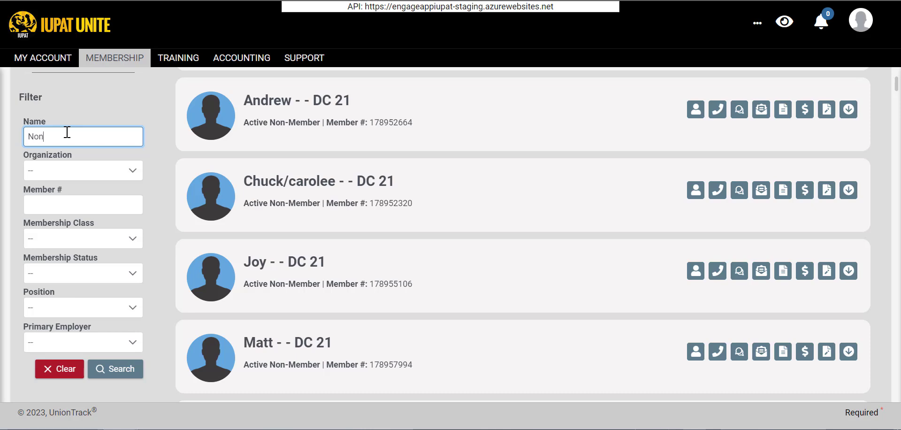
text(Test)
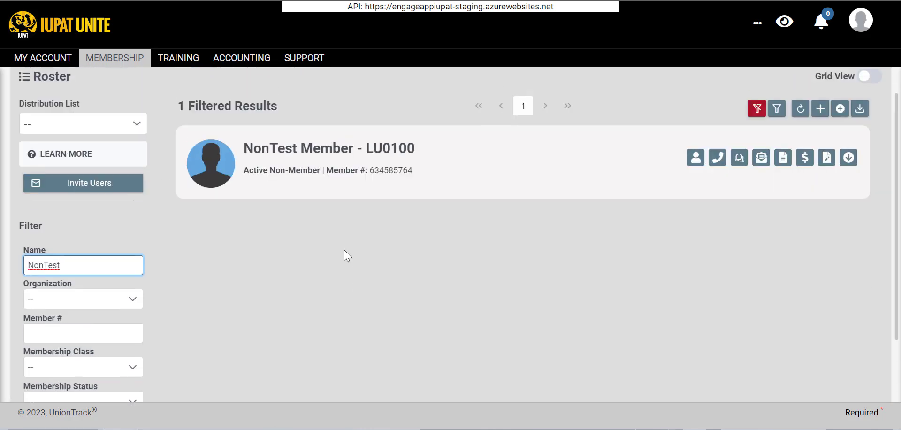
Open the matching profile and check its Membership details showing Active Non-Member, LU0100.
click(372, 172)
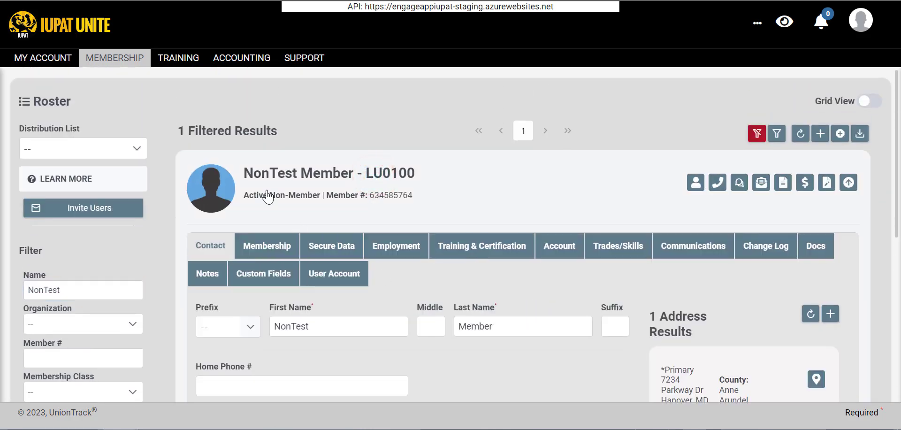
scroll(262, 197, down, 1)
click(244, 196)
scroll(347, 244, down, 5)
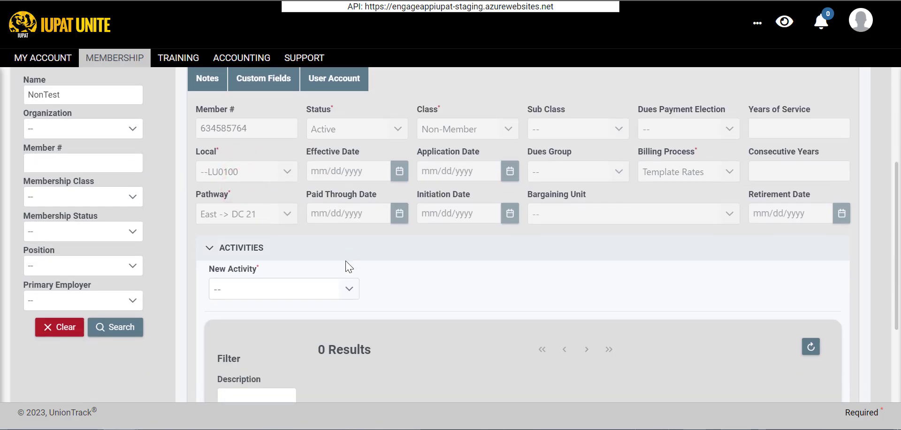
click(295, 214)
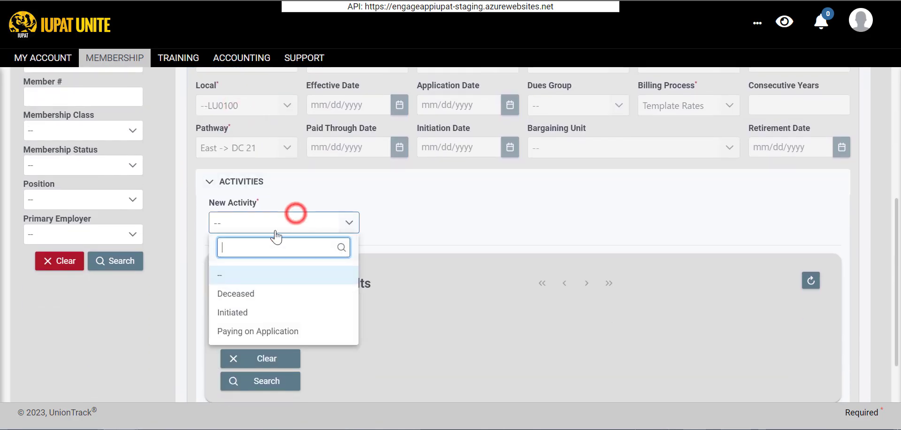
click(447, 230)
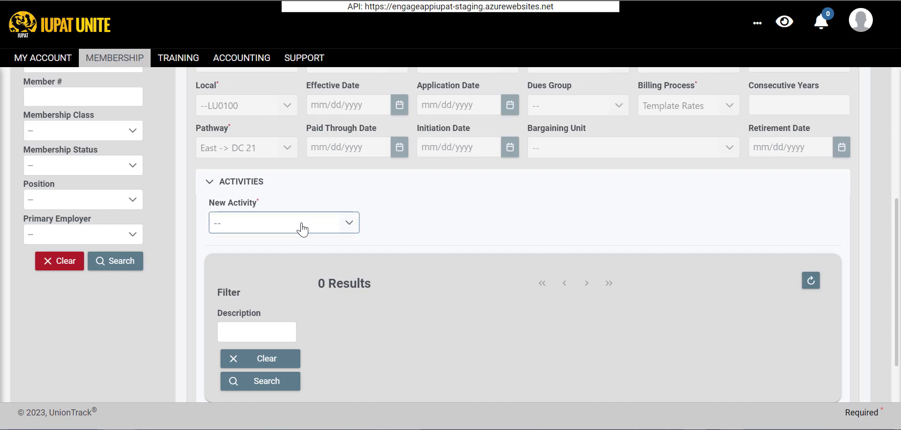
scroll(279, 223, up, 6)
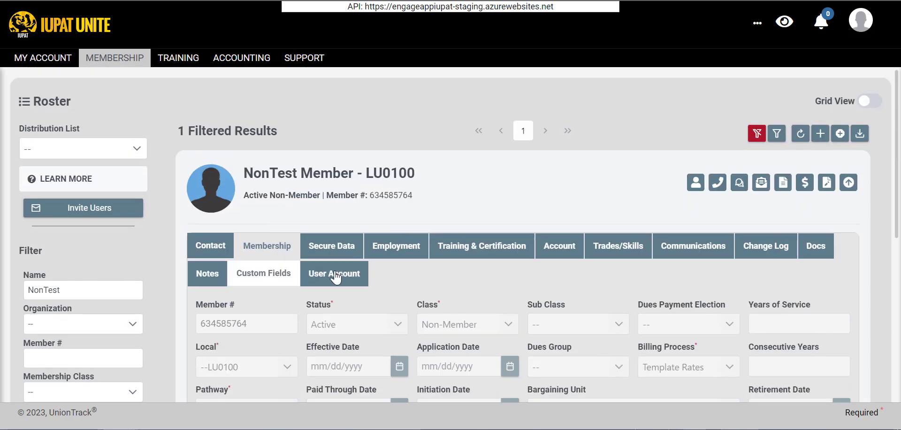